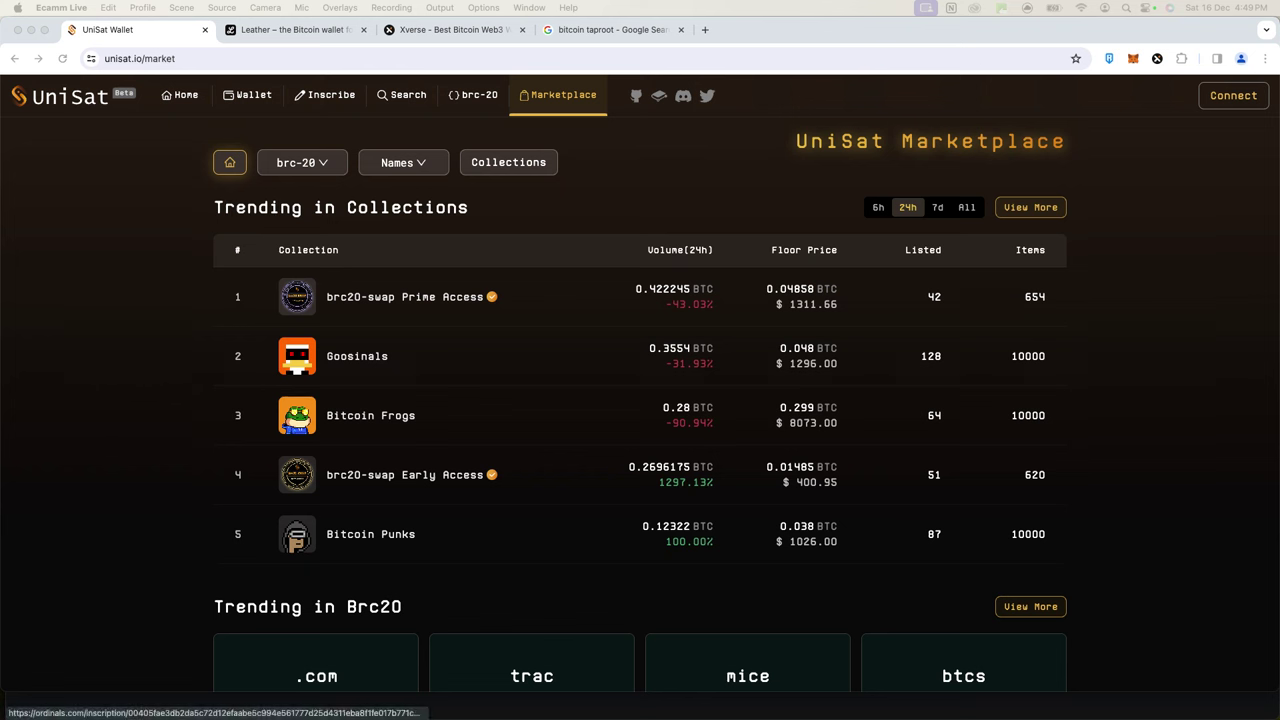
# Review the Google results for bitcoin taproot, reading the answer to "What is a Taproot in Bitcoin?".
pyautogui.click(1080, 177)
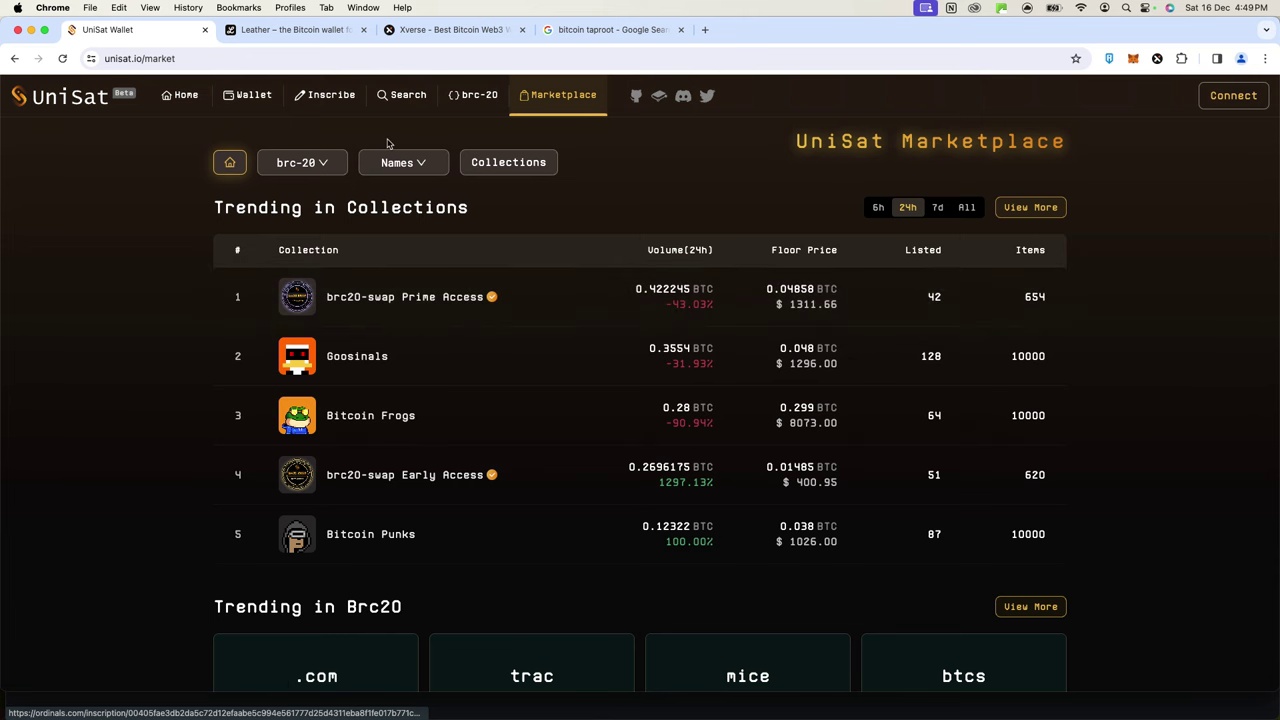
pyautogui.click(594, 32)
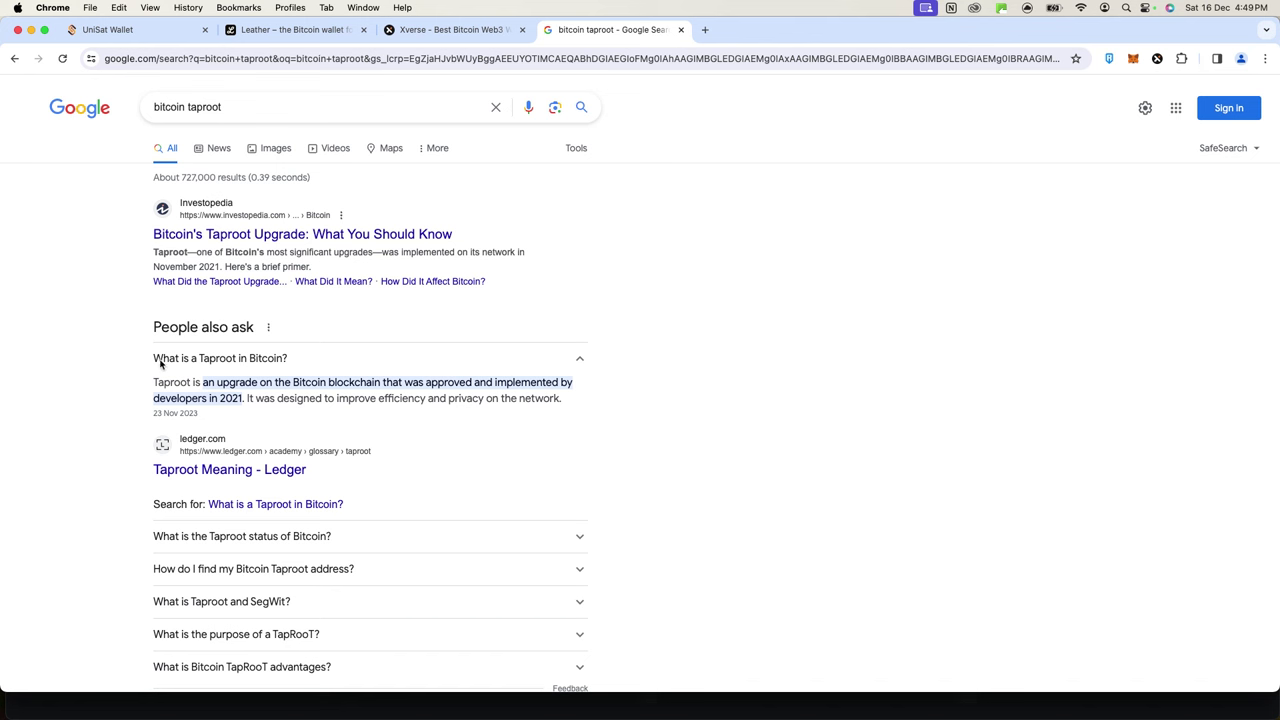
pyautogui.moveTo(152, 381); pyautogui.dragTo(235, 376)
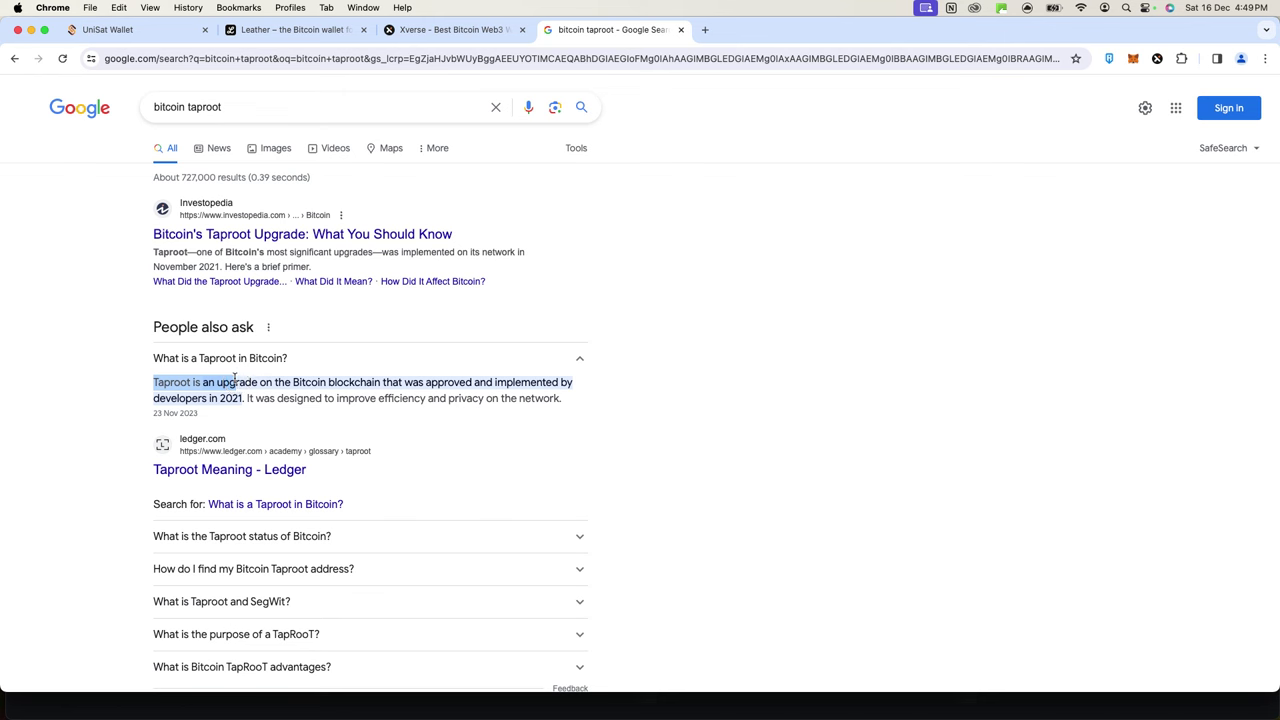
pyautogui.click(270, 376)
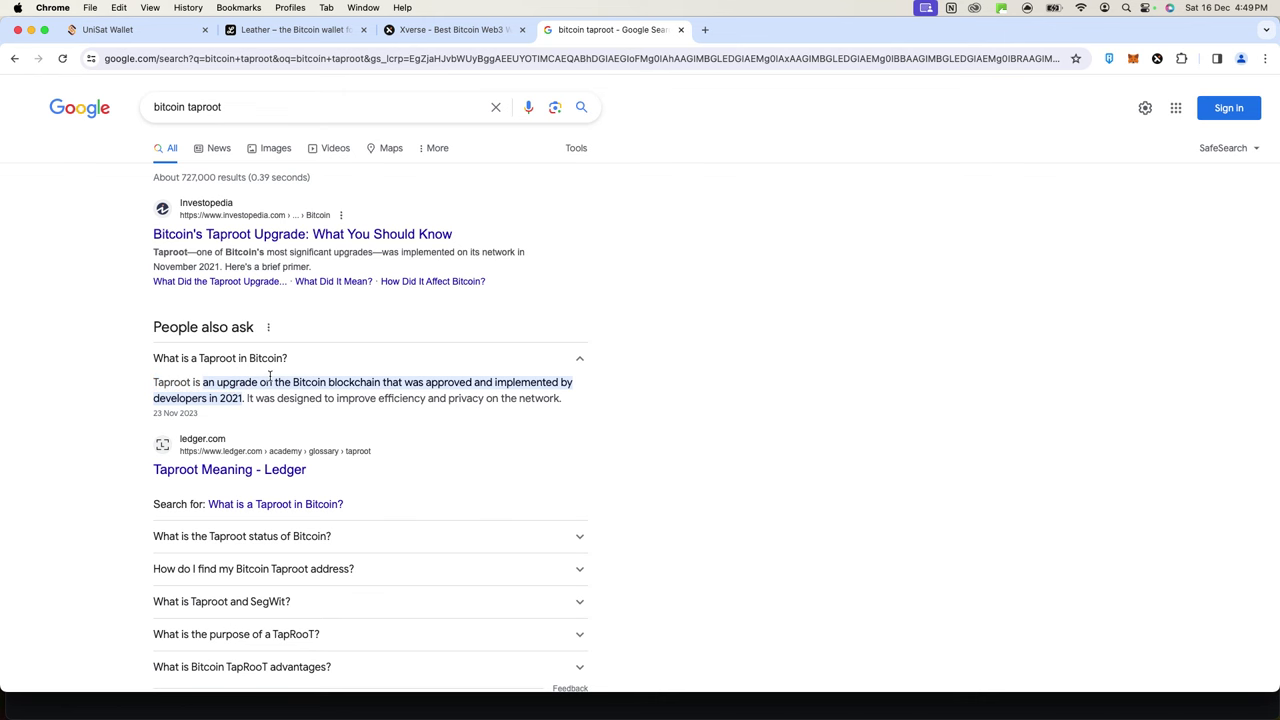
# Compare the Bitcoin wallet options by viewing the UniSat marketplace, Leather and Xverse websites.
pyautogui.click(147, 37)
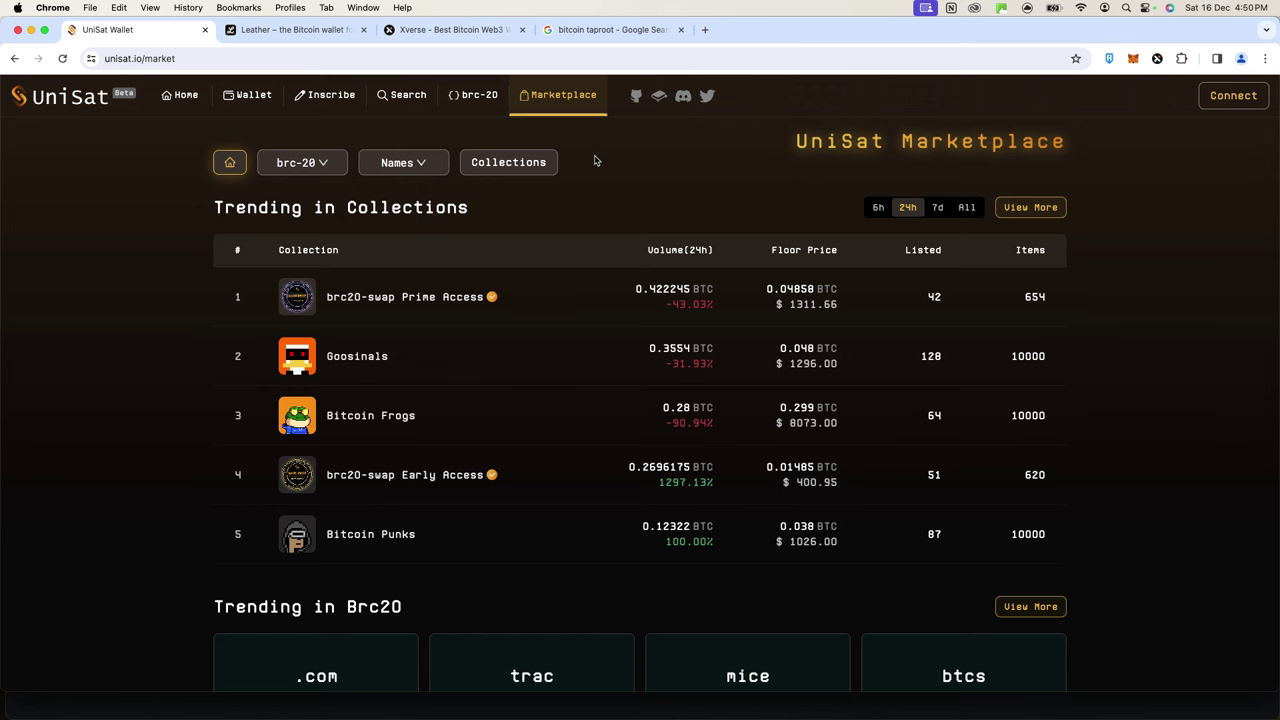
pyautogui.click(314, 36)
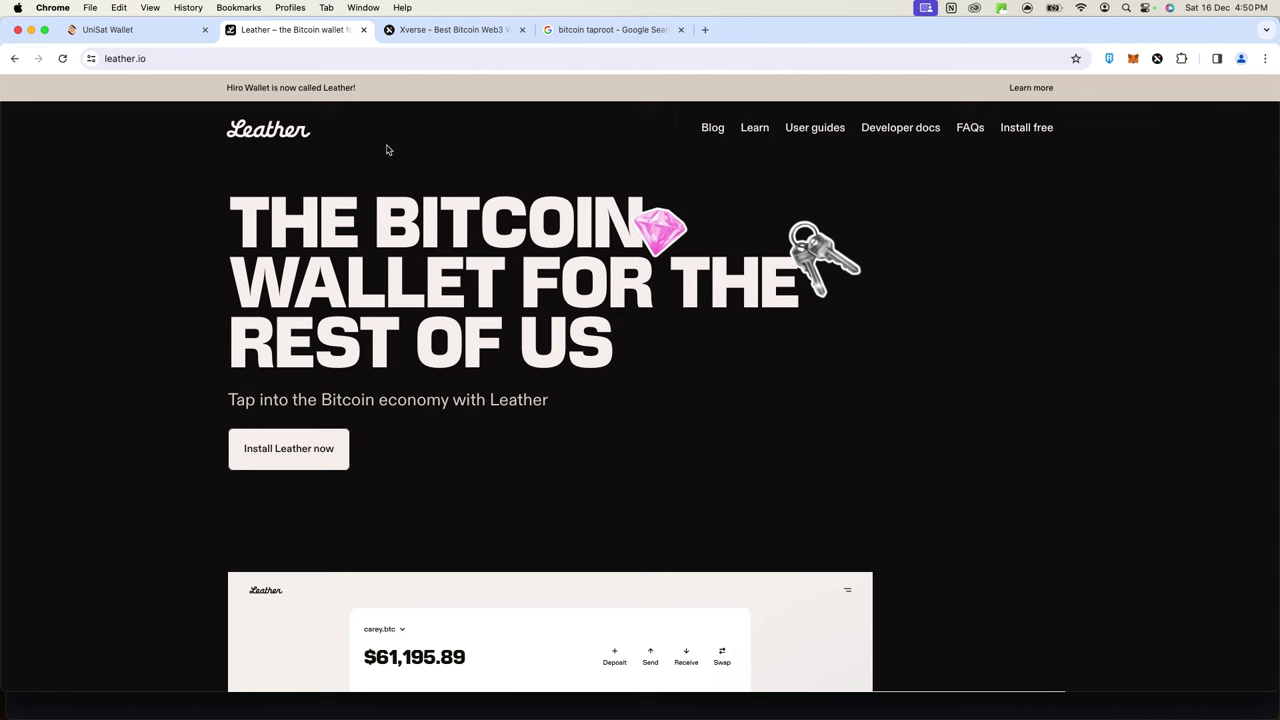
pyautogui.scroll(5, 234, 90)
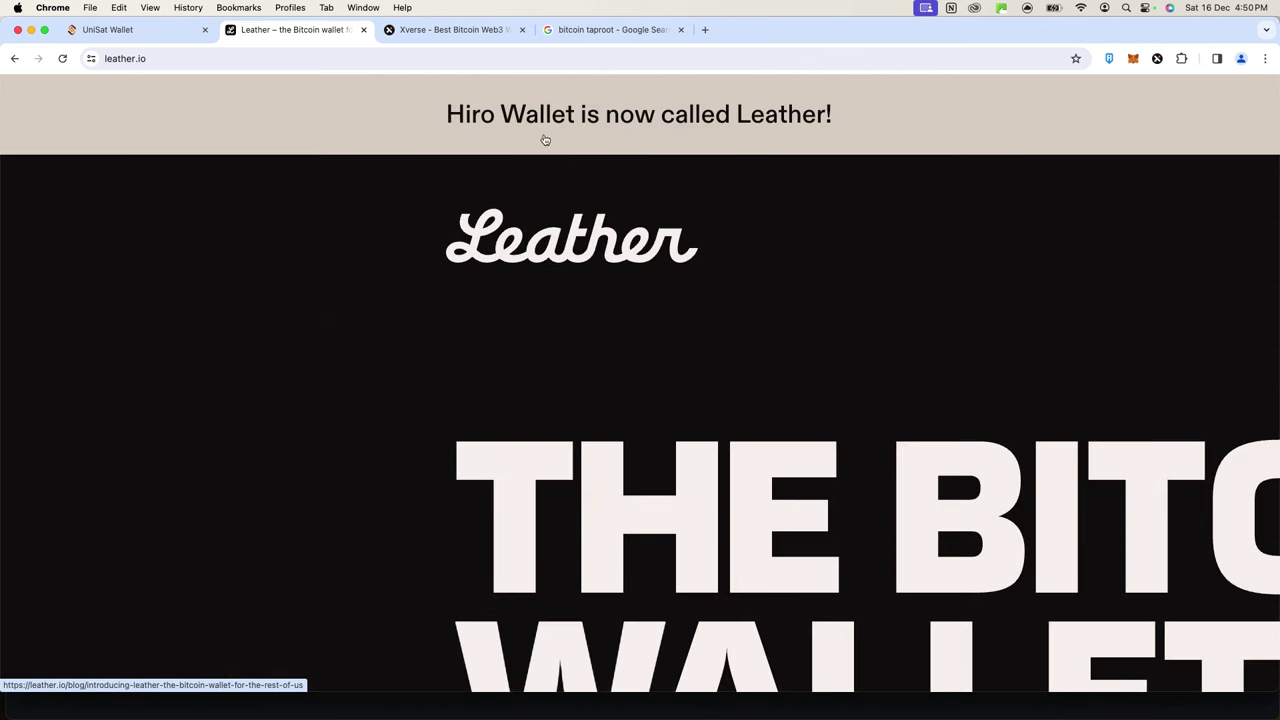
pyautogui.scroll(-3, 743, 140)
pyautogui.scroll(-3, 743, 140)
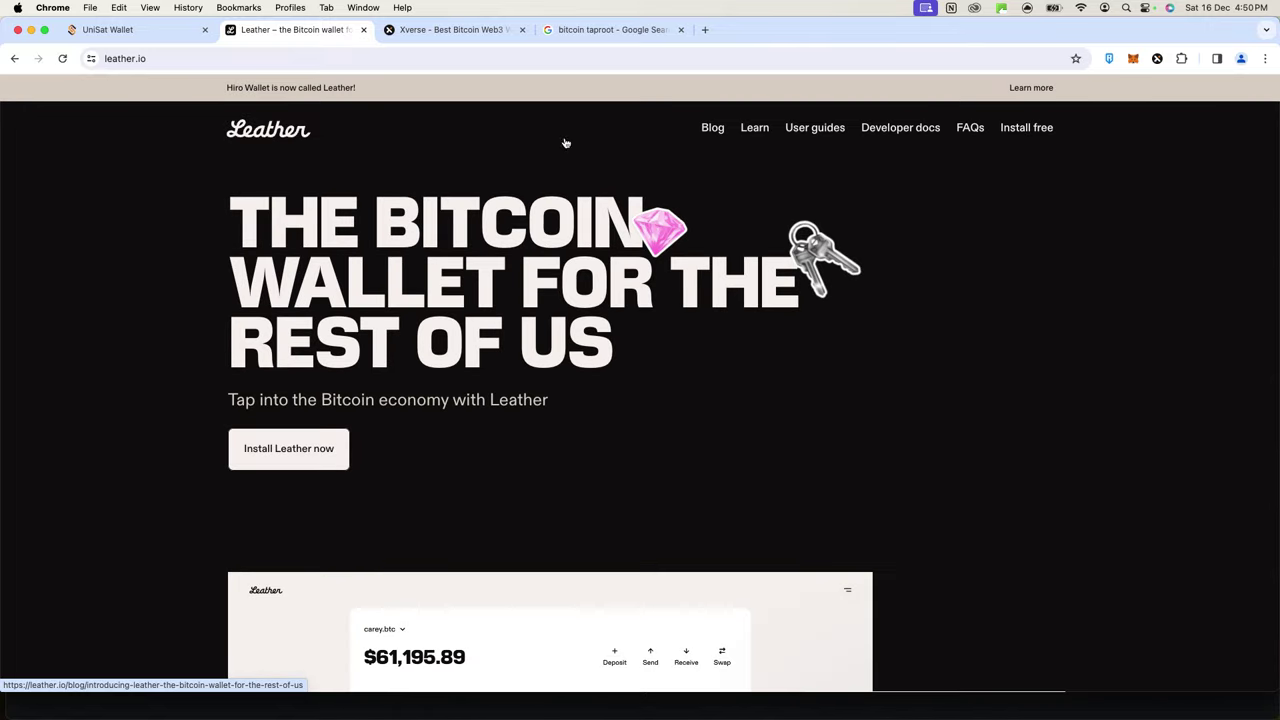
pyautogui.click(434, 30)
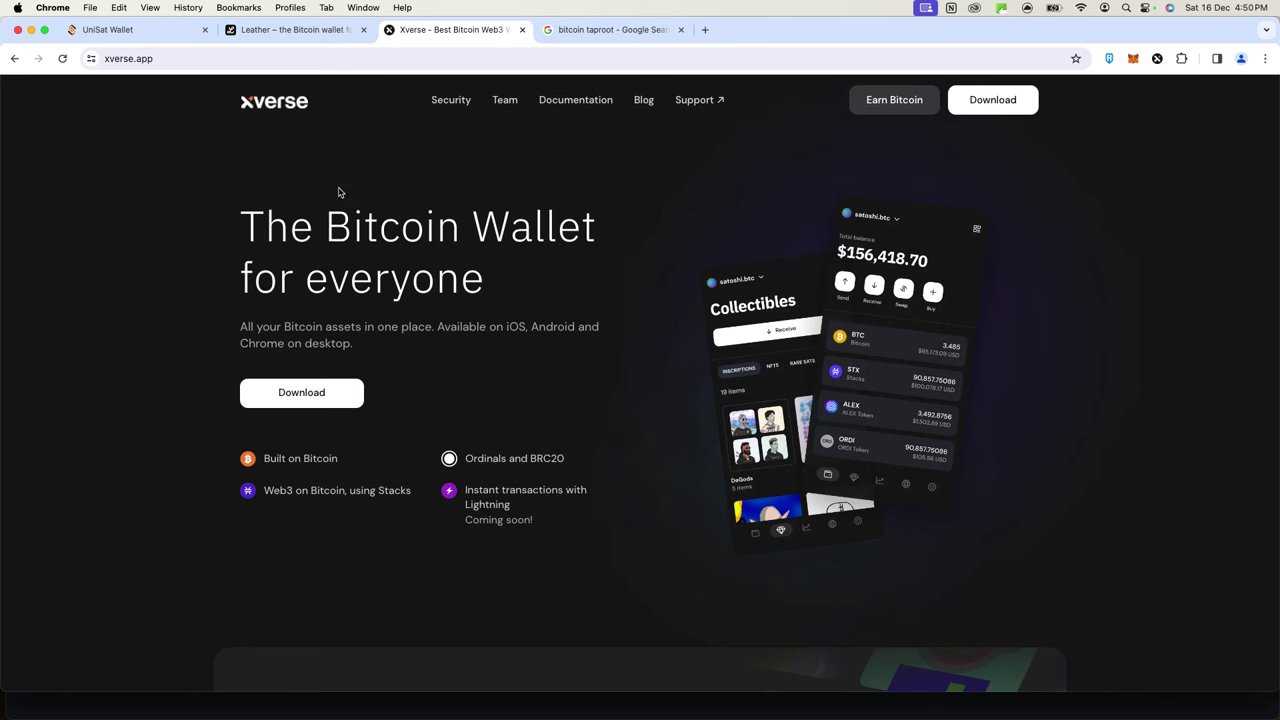
# Add the UniSat Wallet extension to Chrome from the wallet link on the UniSat site.
pyautogui.click(160, 29)
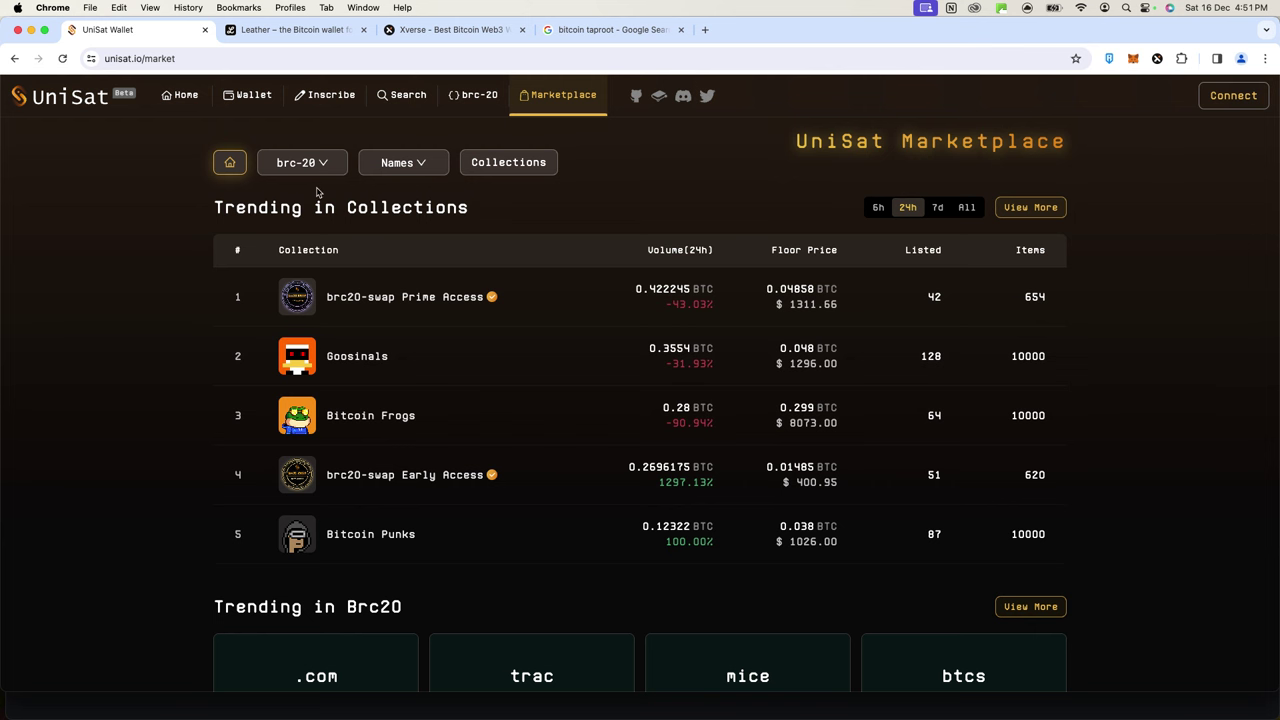
pyautogui.click(250, 95)
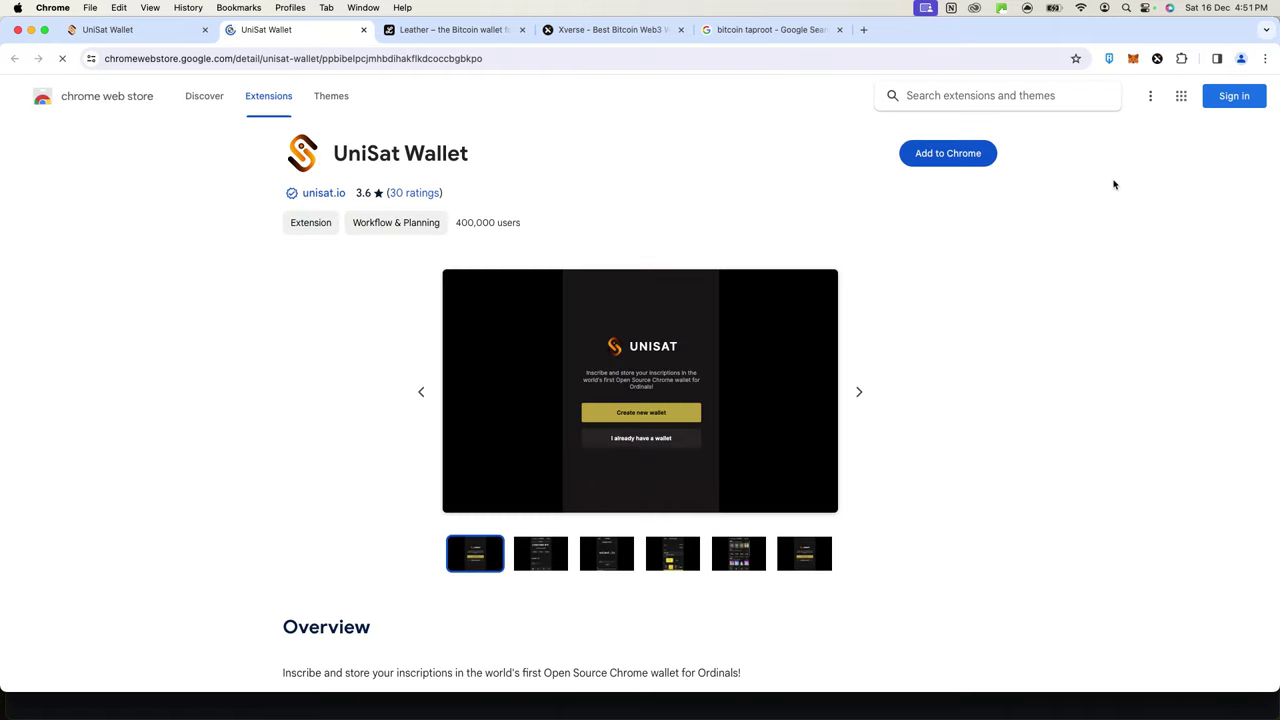
pyautogui.click(941, 153)
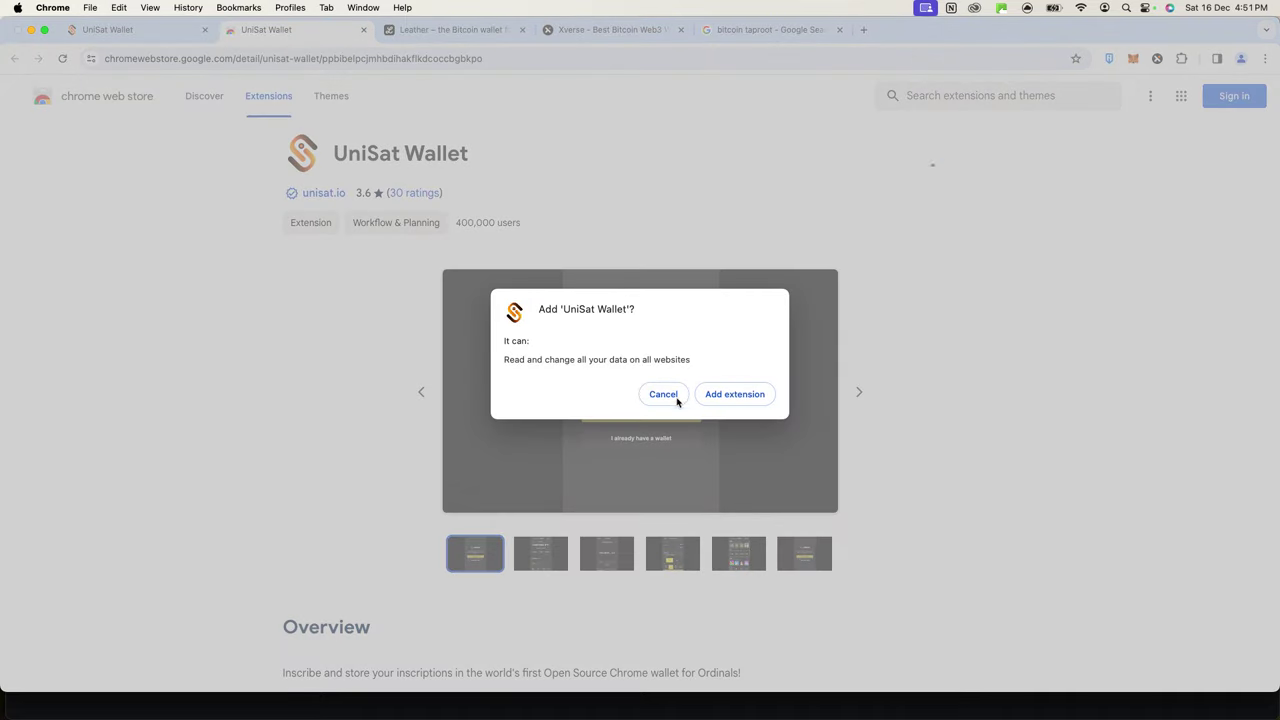
pyautogui.click(740, 396)
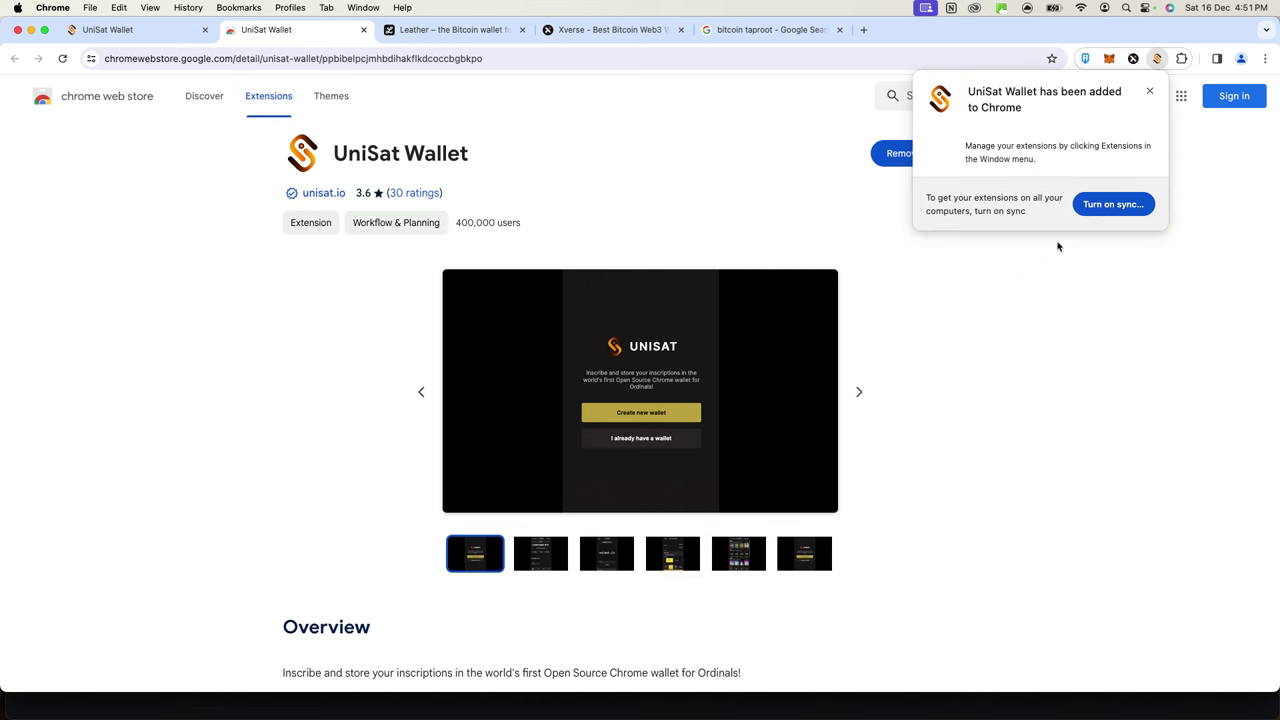
pyautogui.click(1149, 91)
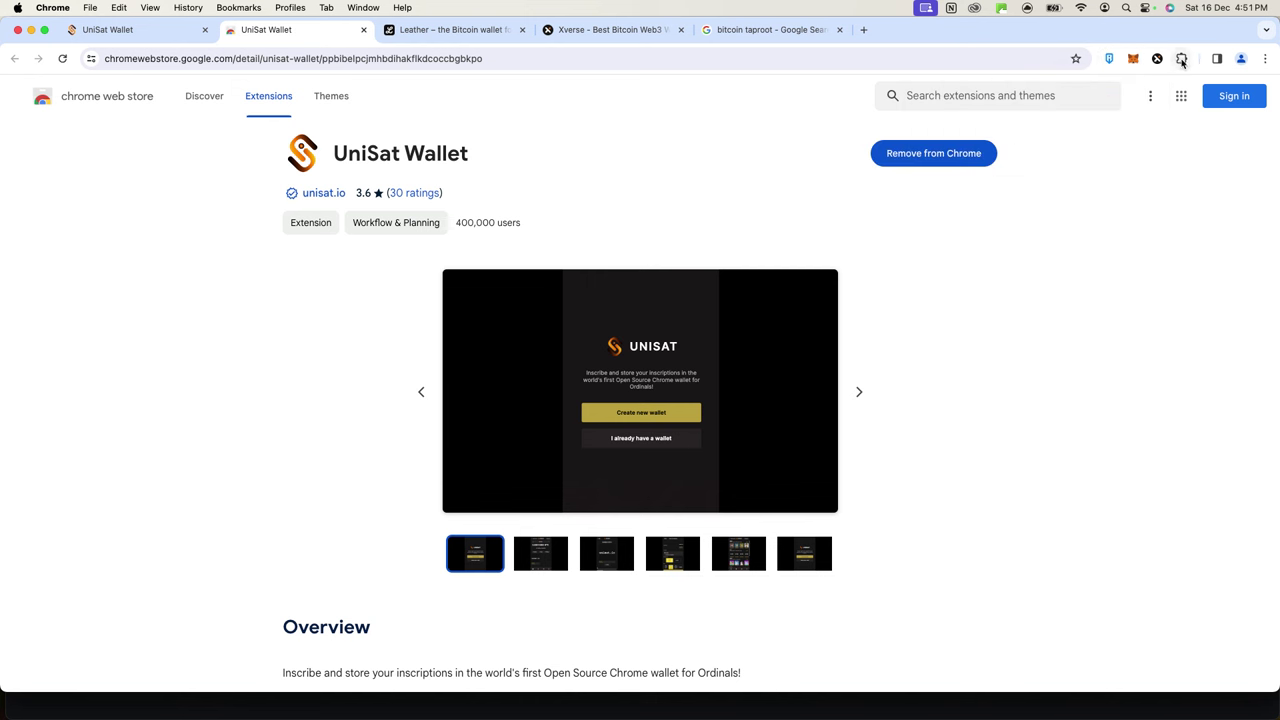
# Start a new wallet in the UniSat Wallet extension, entering and confirming the wallet password.
pyautogui.click(1181, 59)
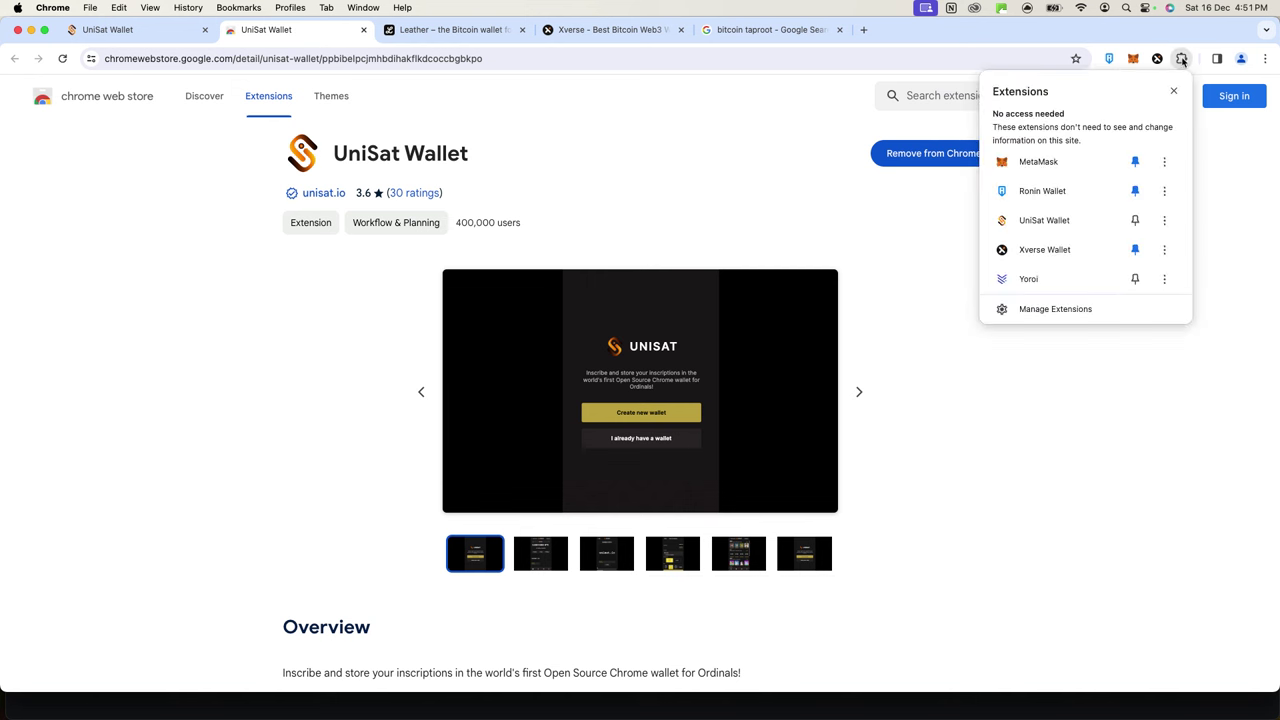
pyautogui.click(1040, 226)
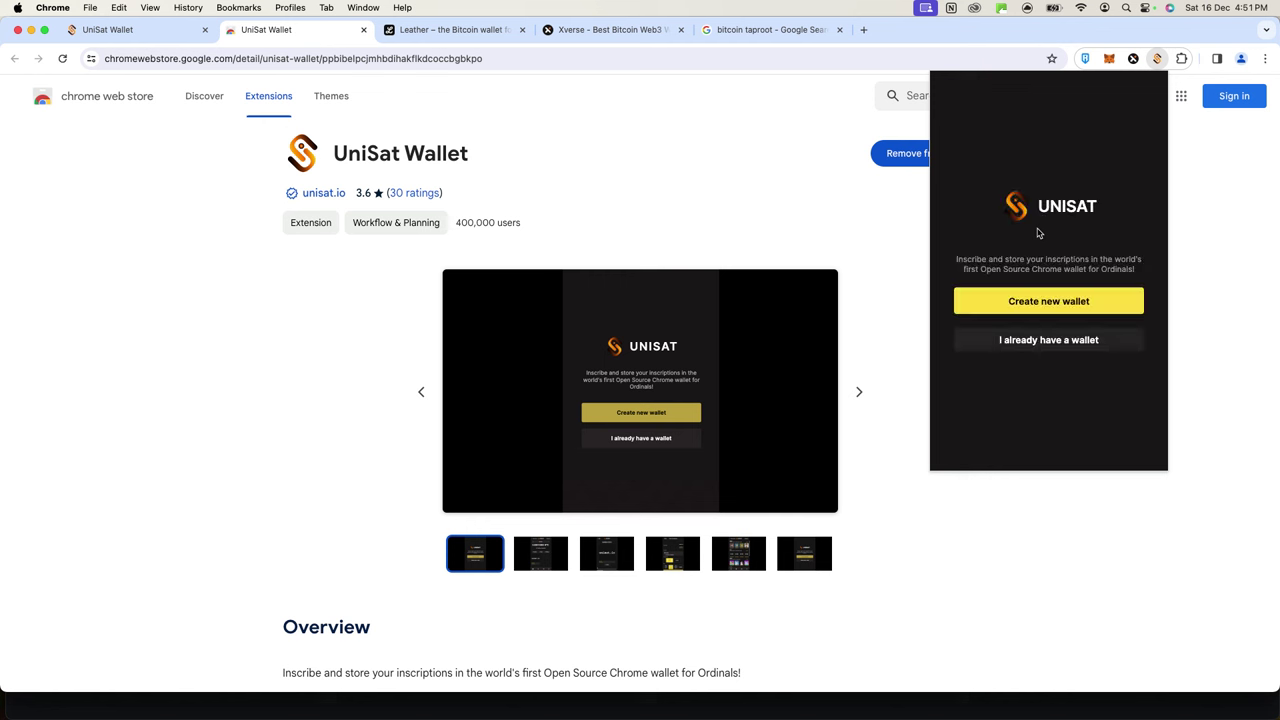
pyautogui.click(1043, 305)
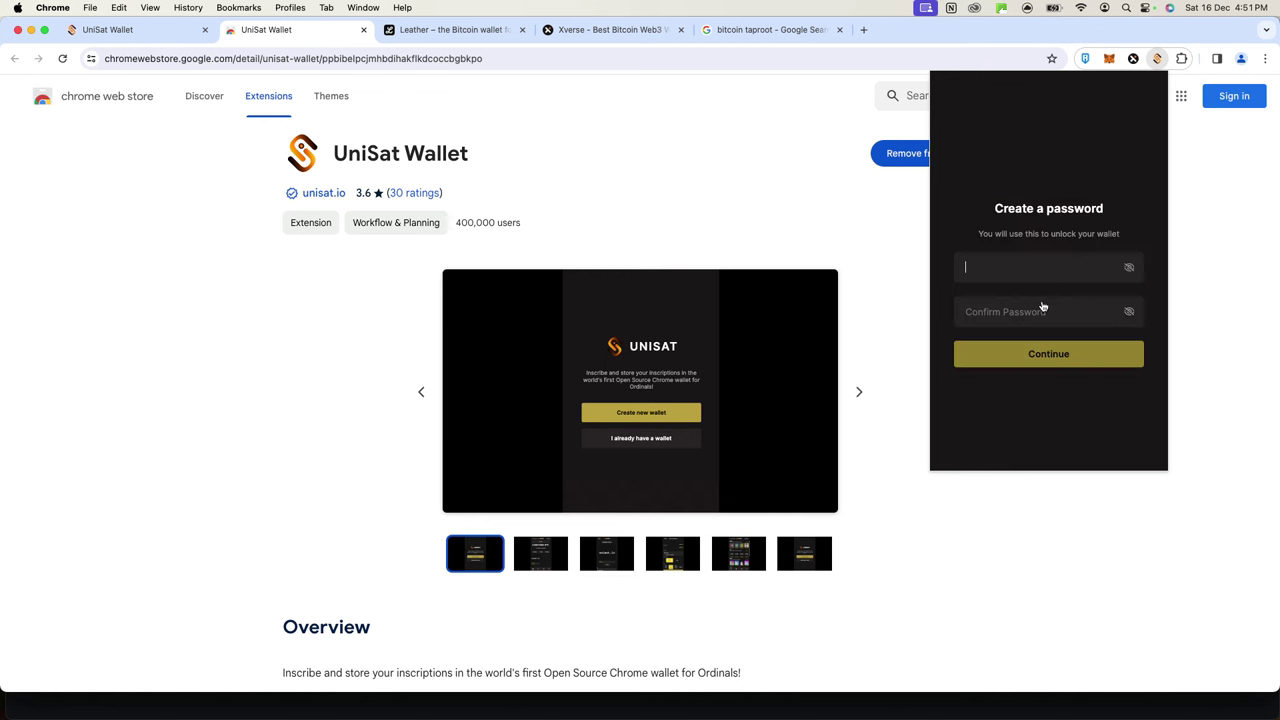
pyautogui.write('••••••••••')
pyautogui.click(1013, 312)
pyautogui.write('•••••••••••')
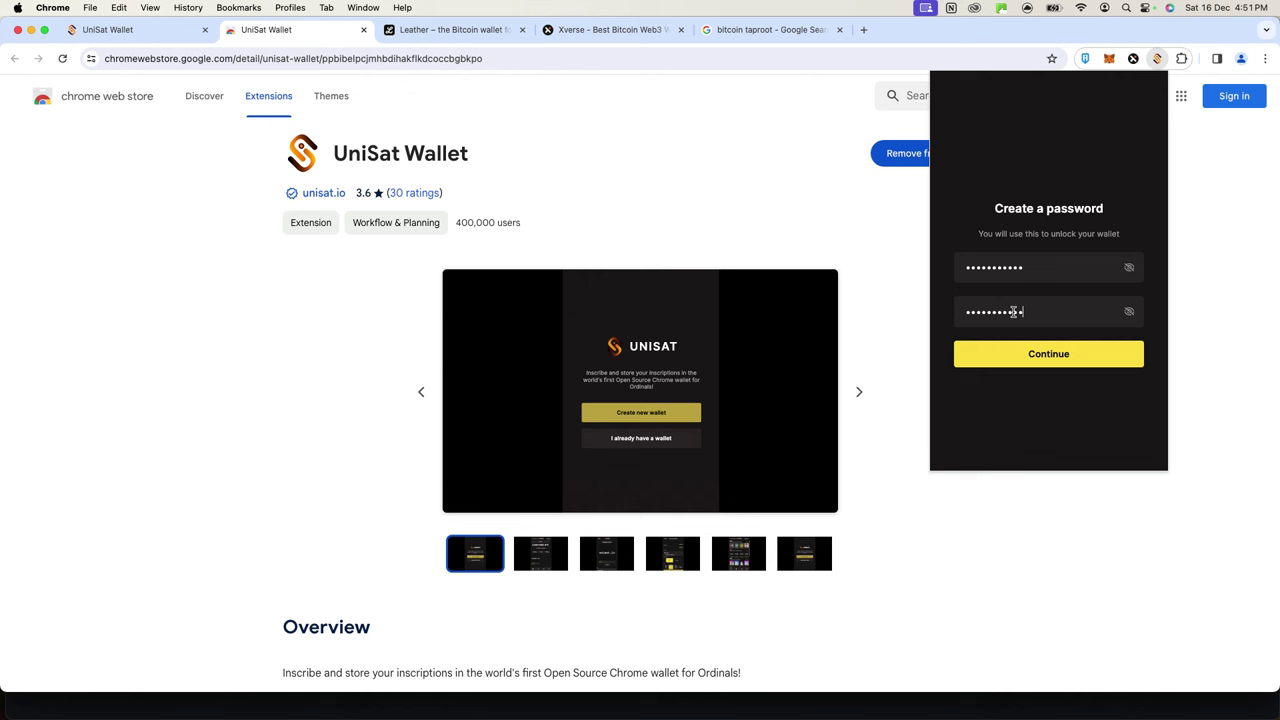
pyautogui.click(1013, 344)
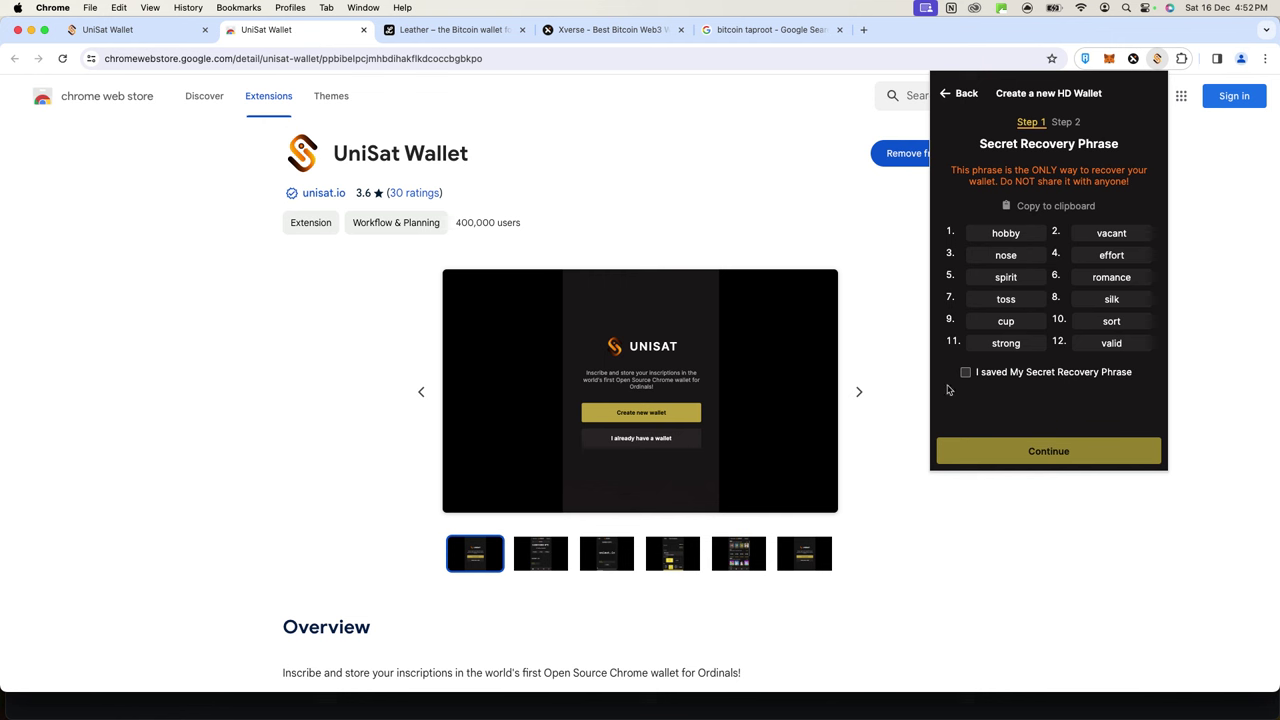
# Copy the secret recovery phrase and acknowledge saving it, and finish creating the wallet with the Native Segwit (P2WPKH) address type.
pyautogui.click(1061, 214)
pyautogui.click(965, 374)
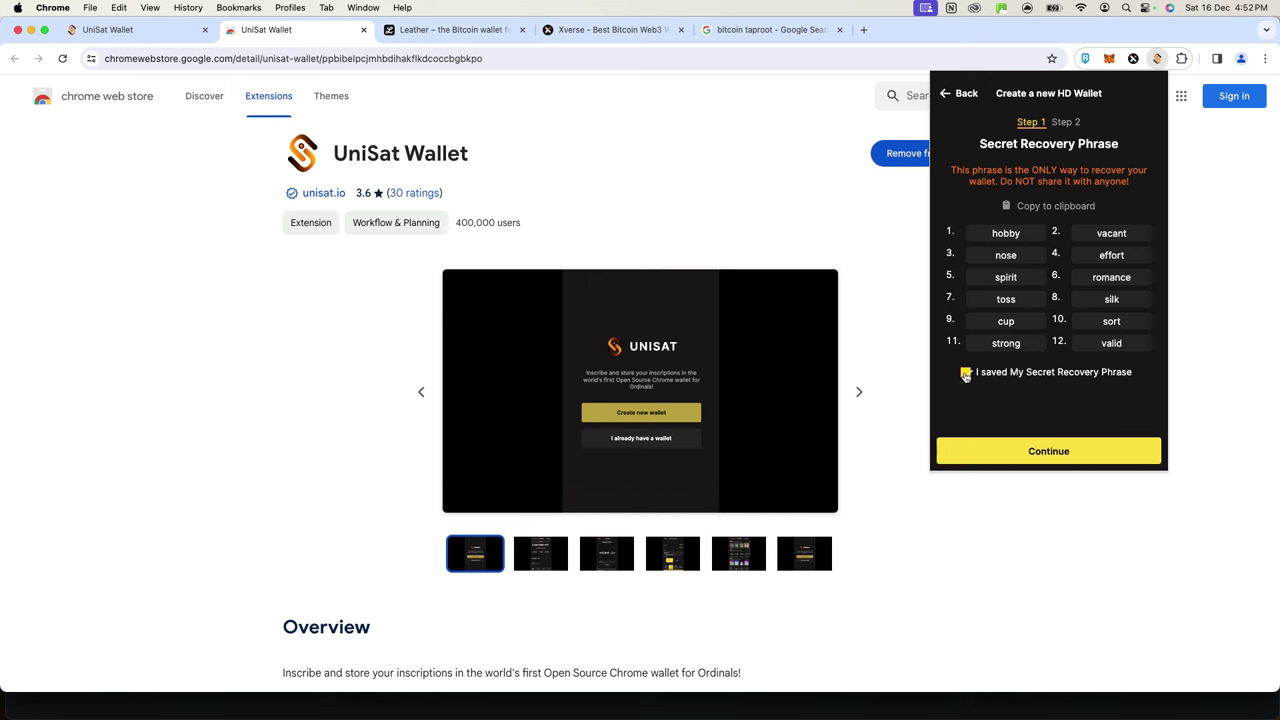
pyautogui.click(1041, 456)
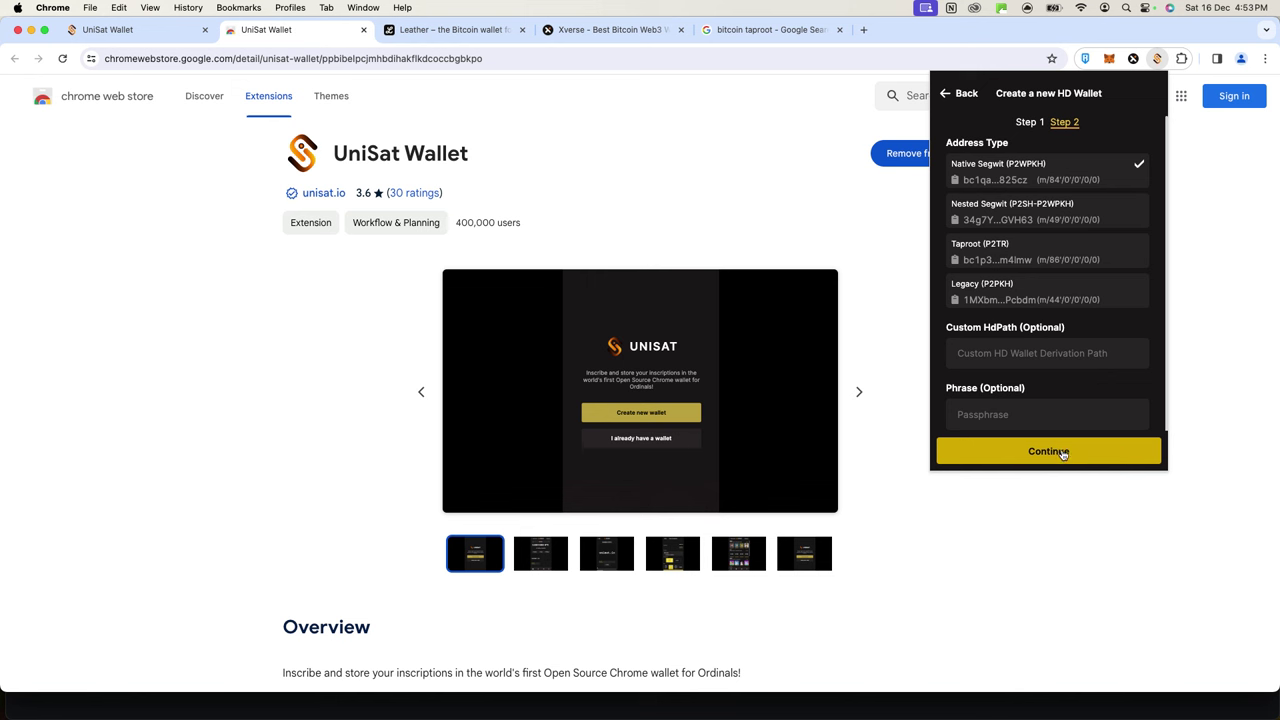
pyautogui.click(1063, 454)
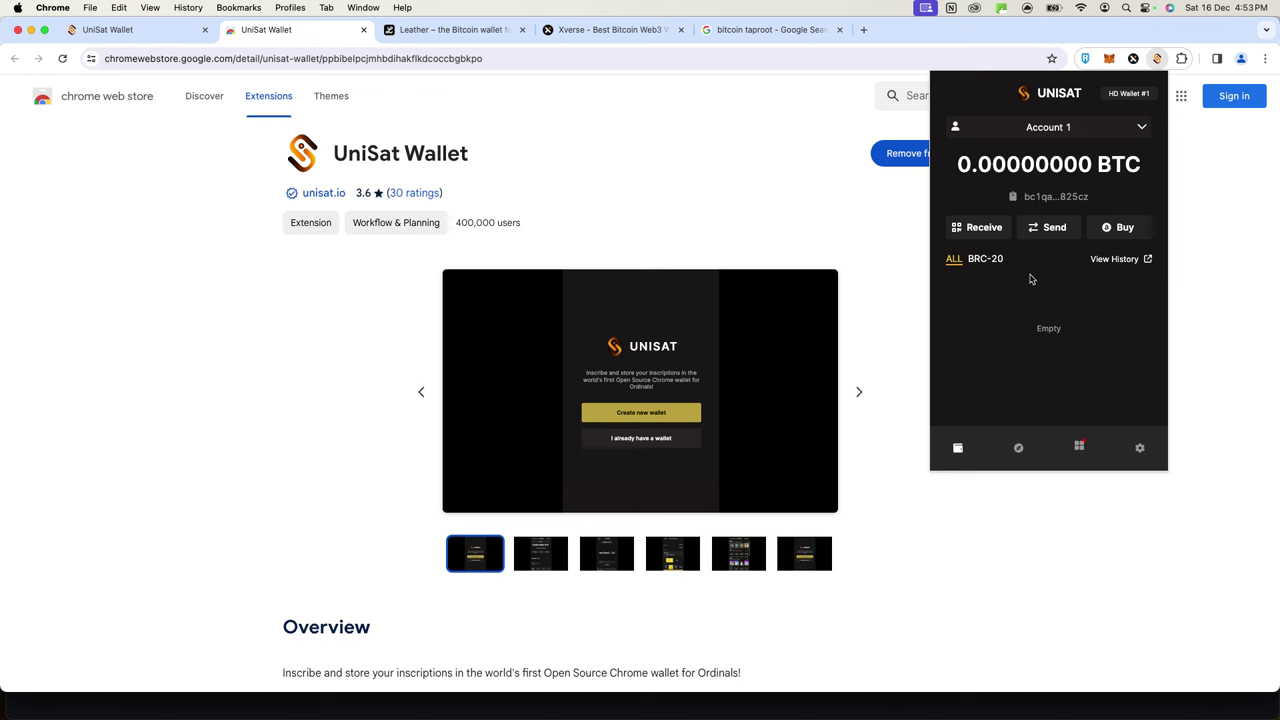
# View Account 1's receive address and QR code, copy the address, and return to the wallet overview.
pyautogui.click(985, 228)
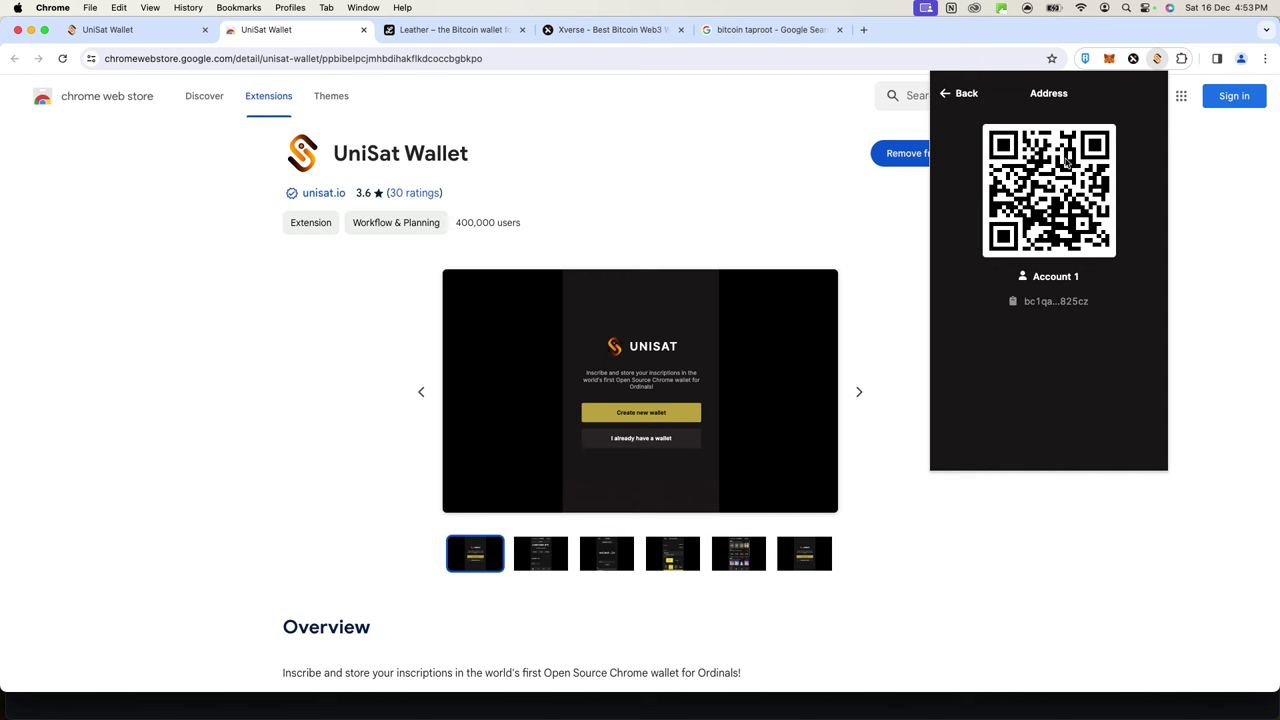
pyautogui.click(1049, 303)
pyautogui.click(948, 98)
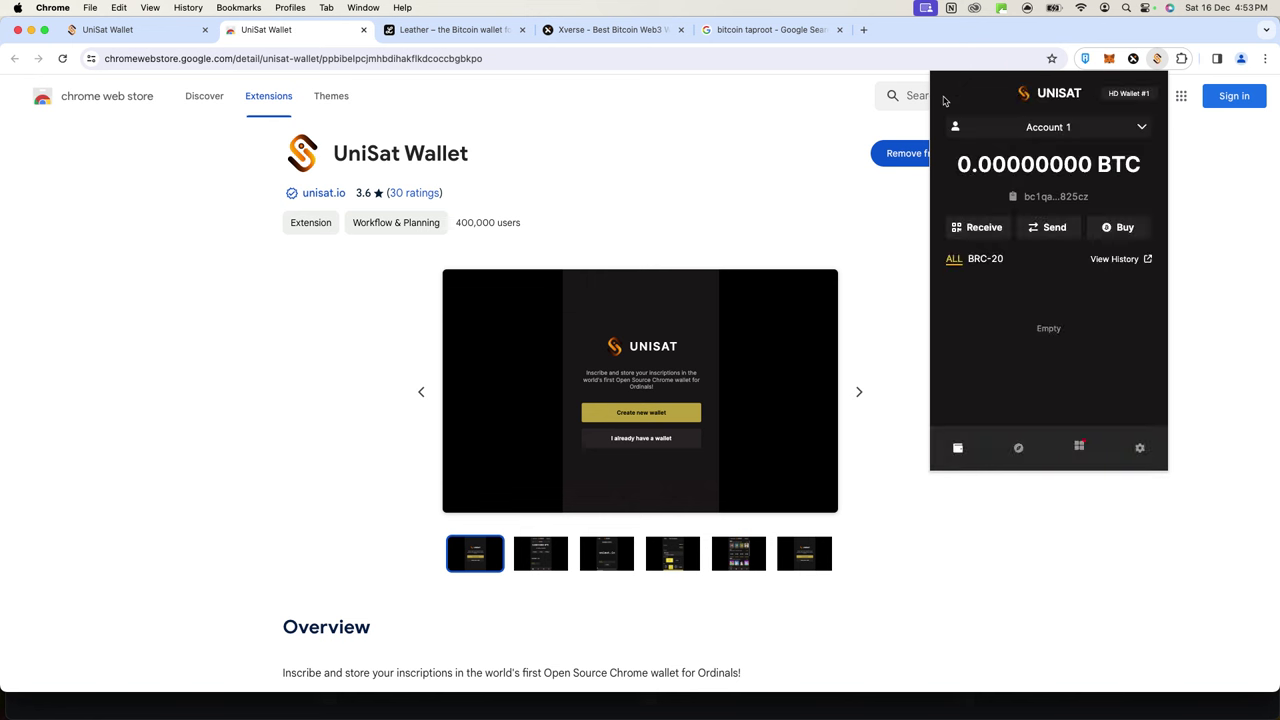
pyautogui.click(975, 229)
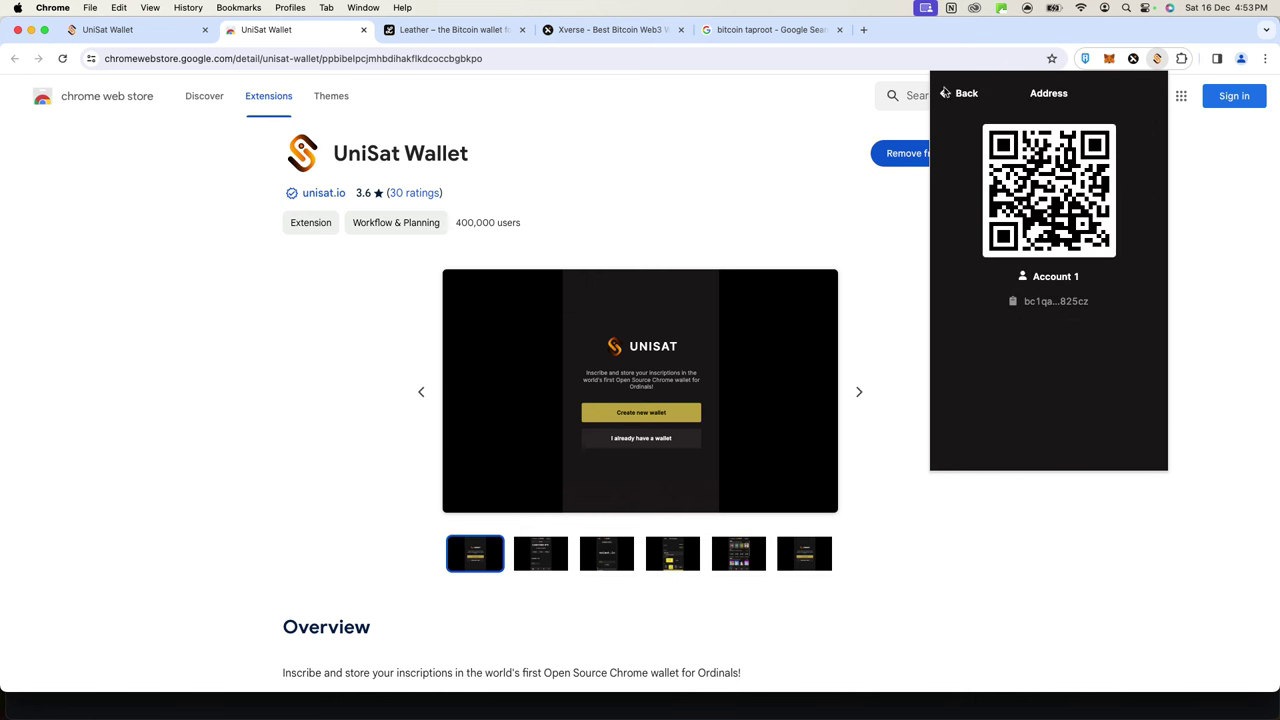
pyautogui.click(946, 97)
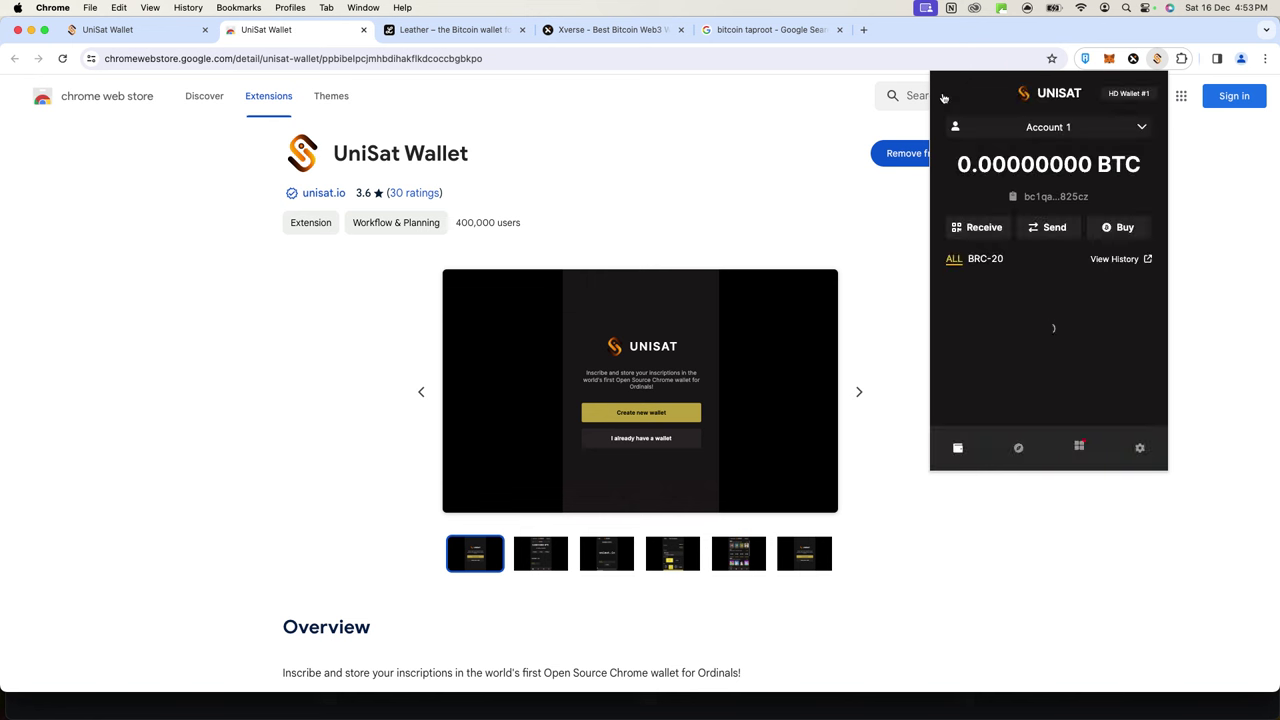
# Look over the wallet's list of apps and show the BRC-20 assets in the wallet overview.
pyautogui.click(1079, 448)
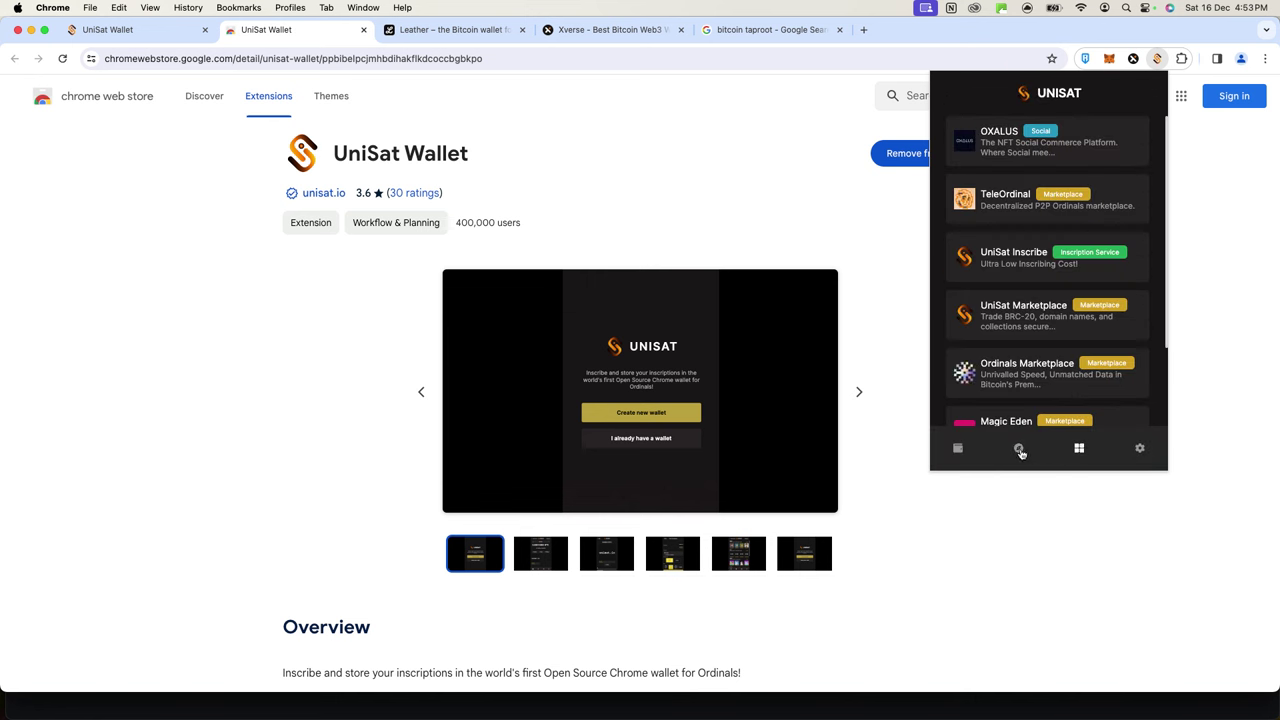
pyautogui.click(957, 450)
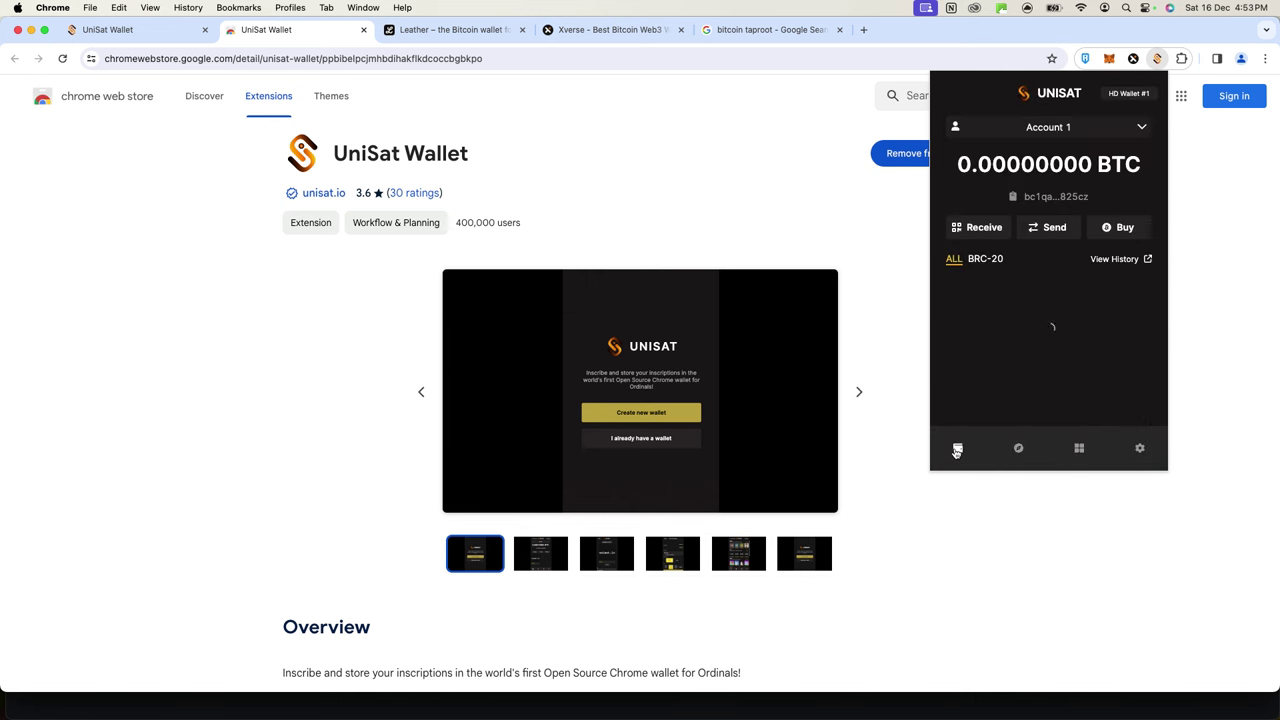
pyautogui.click(984, 261)
# Examine the options available for Account 1 in the account switcher and return to the wallet overview.
pyautogui.moveTo(1090, 165)
pyautogui.click(1136, 128)
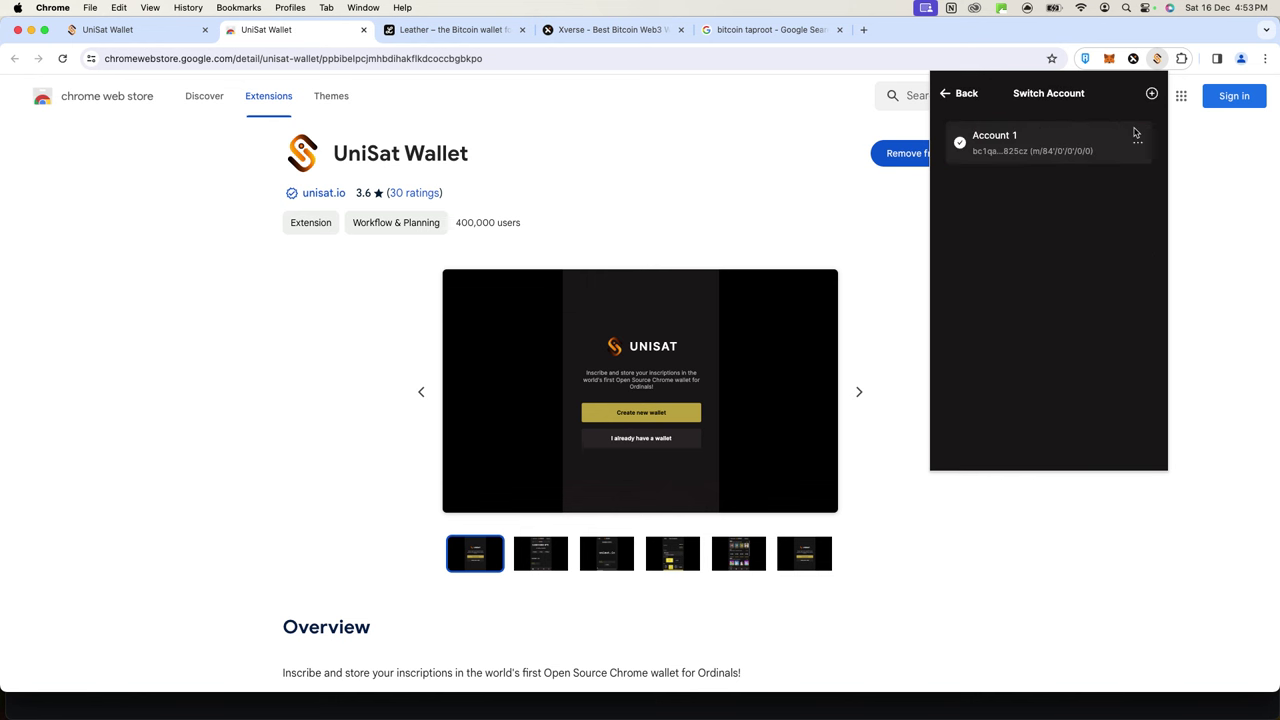
pyautogui.click(1138, 145)
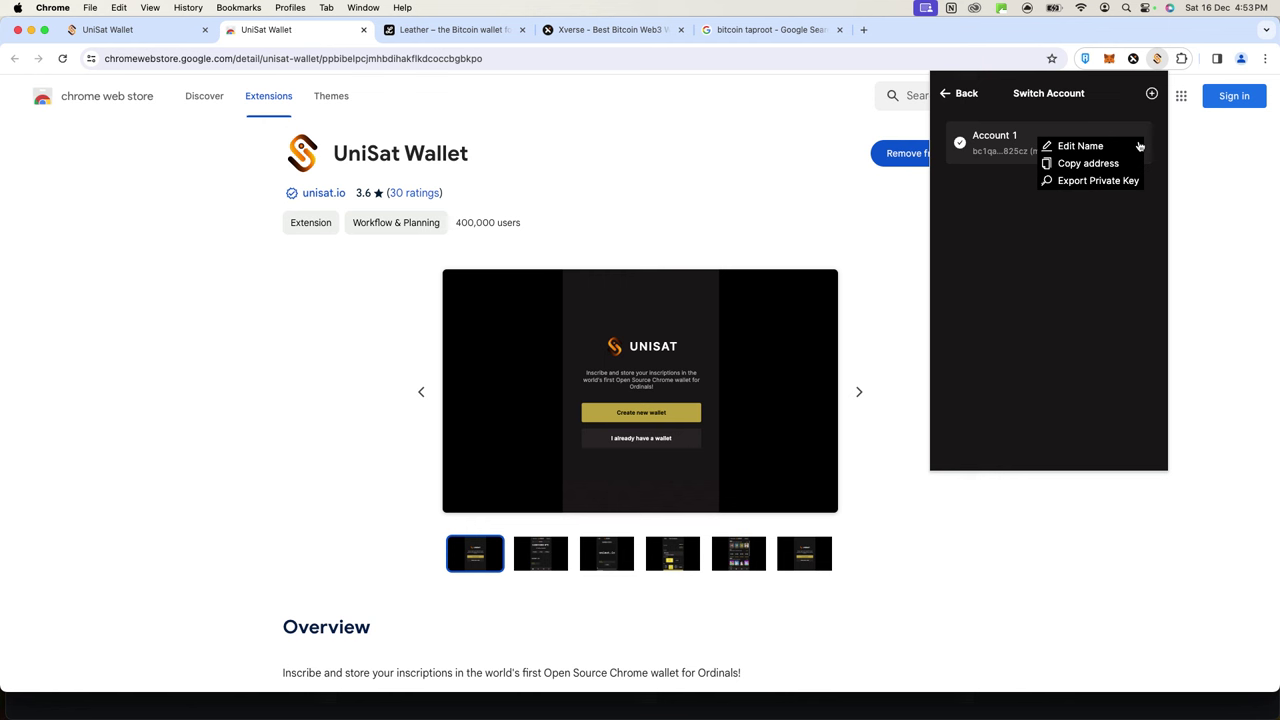
pyautogui.click(1066, 262)
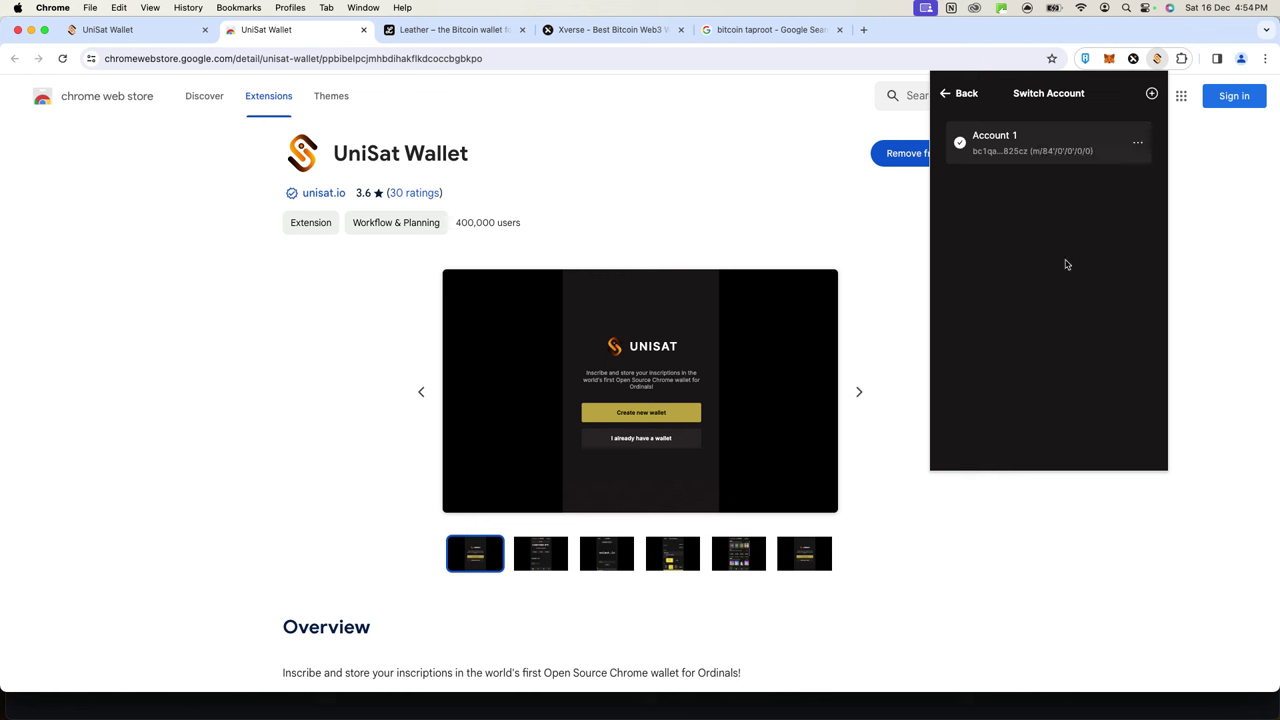
pyautogui.click(948, 100)
# Create an additional wallet account named MINTS and bring up the account list.
pyautogui.click(1090, 130)
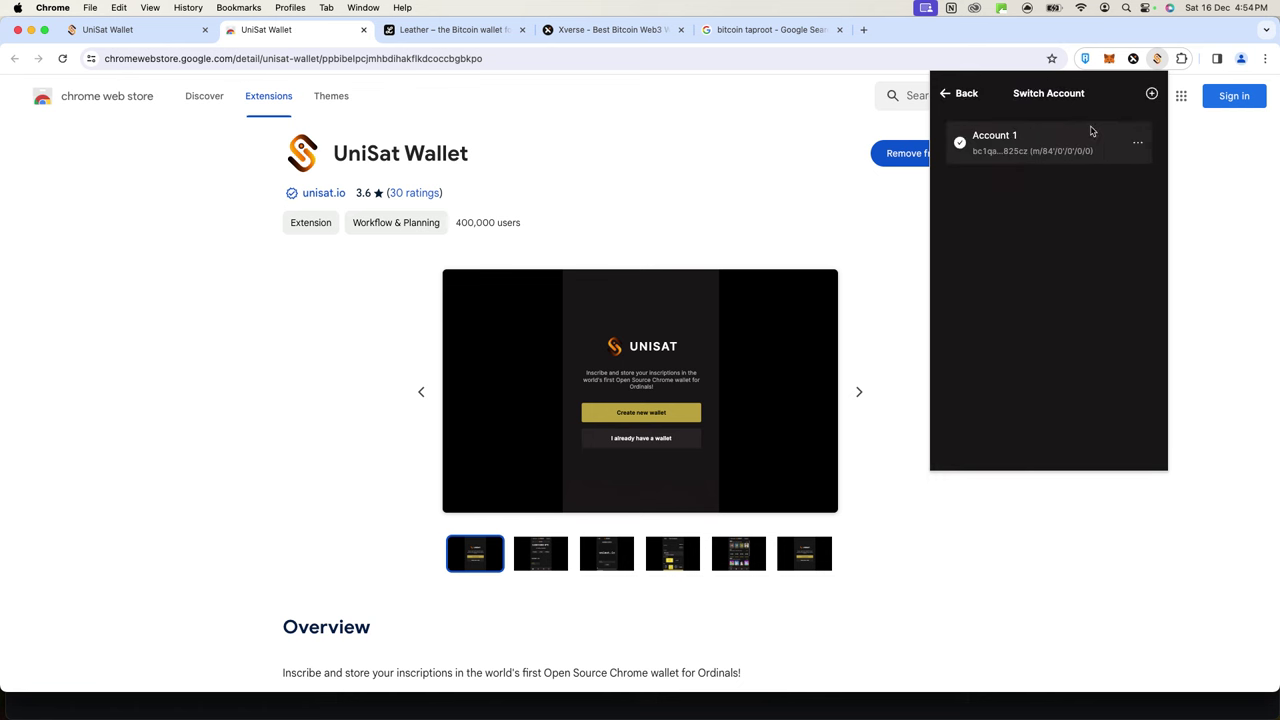
pyautogui.click(1157, 98)
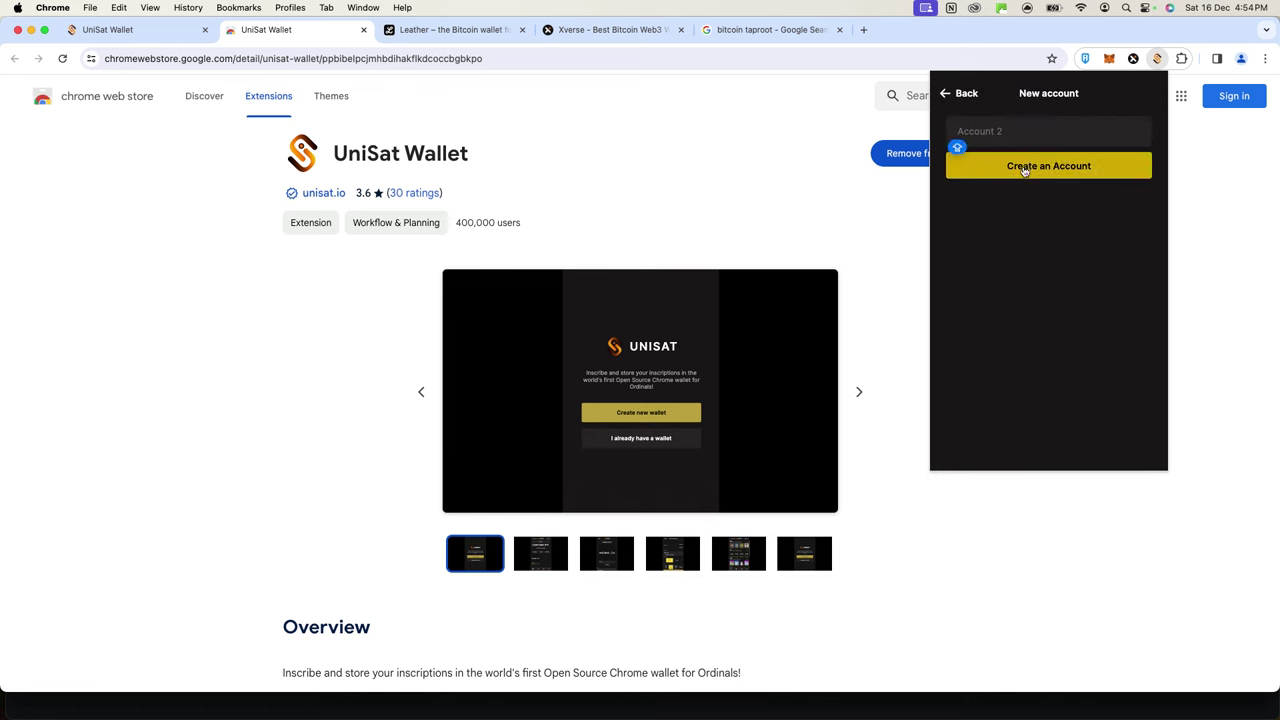
pyautogui.write('S')
pyautogui.press('BackSpace')
pyautogui.write('sdf')
pyautogui.press('BackSpace')
pyautogui.press('BackSpace')
pyautogui.press('BackSpace')
pyautogui.write('MINTS')
pyautogui.click(1070, 170)
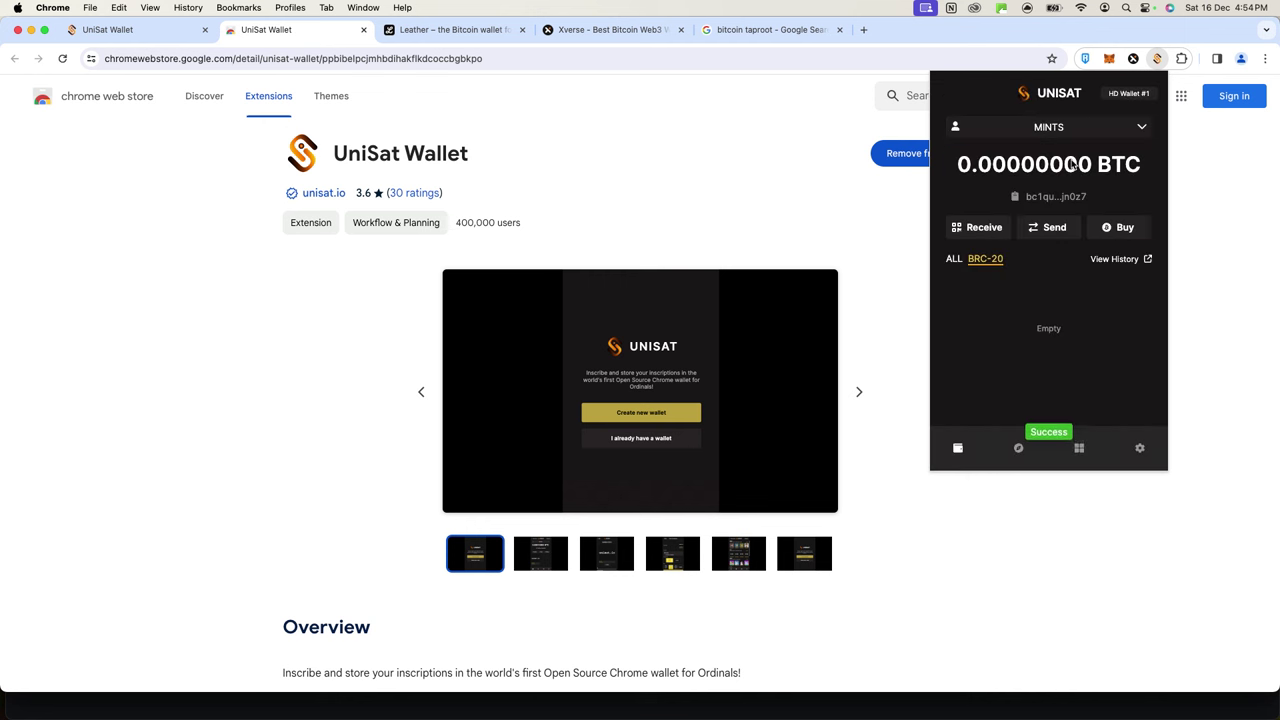
pyautogui.click(1110, 134)
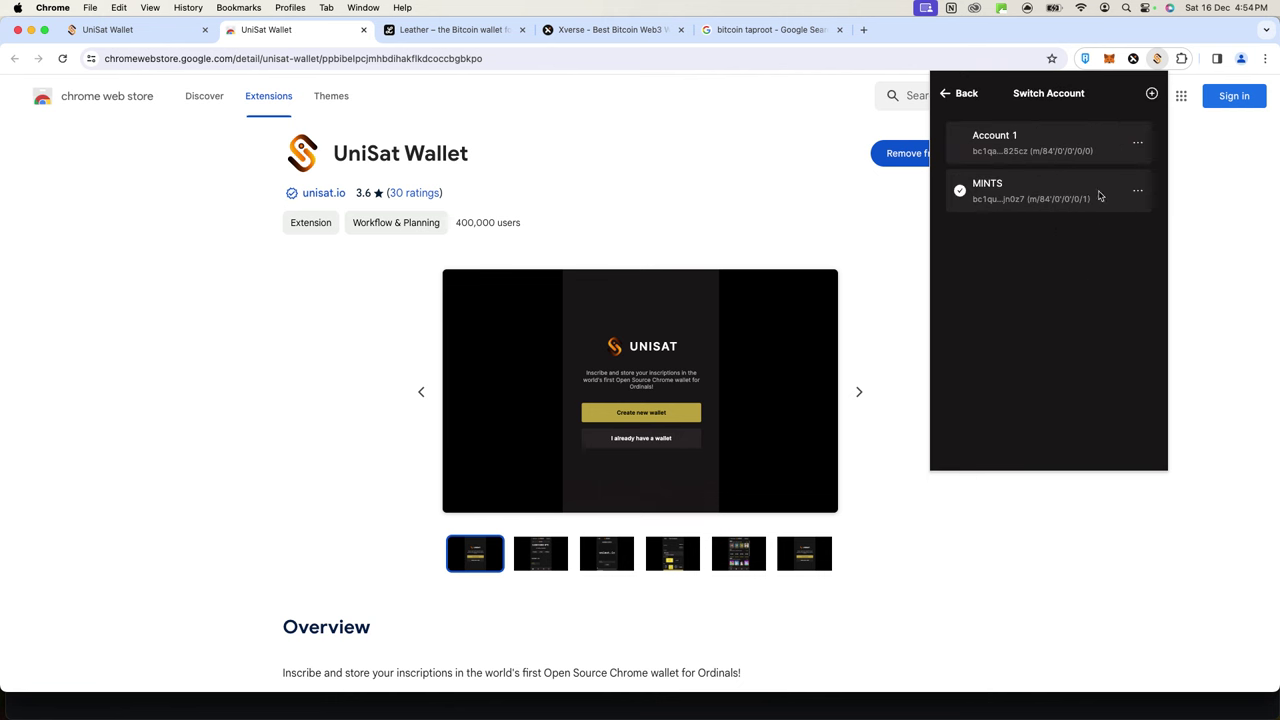
# Close the account list and return to the wallet overview for the MINTS account.
pyautogui.click(946, 90)
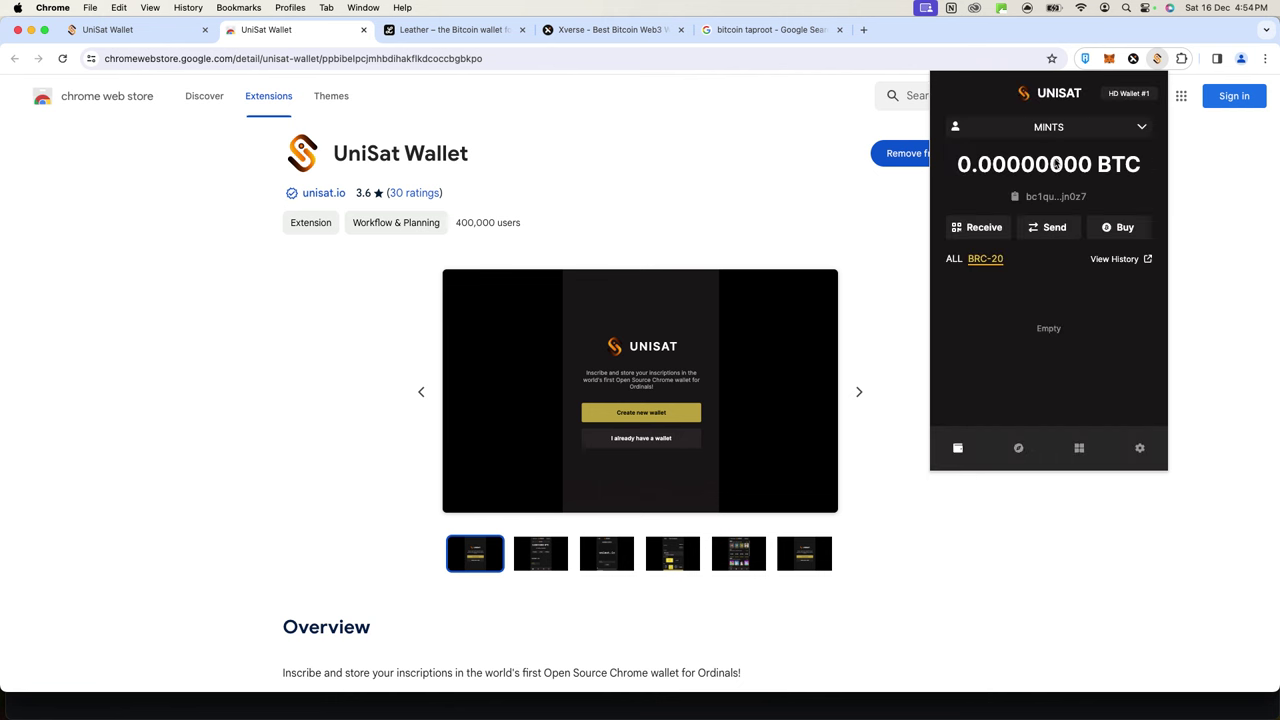
pyautogui.moveTo(1055, 165)
# Search the web for CRYPTOUNIVERSITY in a new browser tab and look over the results.
pyautogui.click(863, 29)
pyautogui.write('CRY')
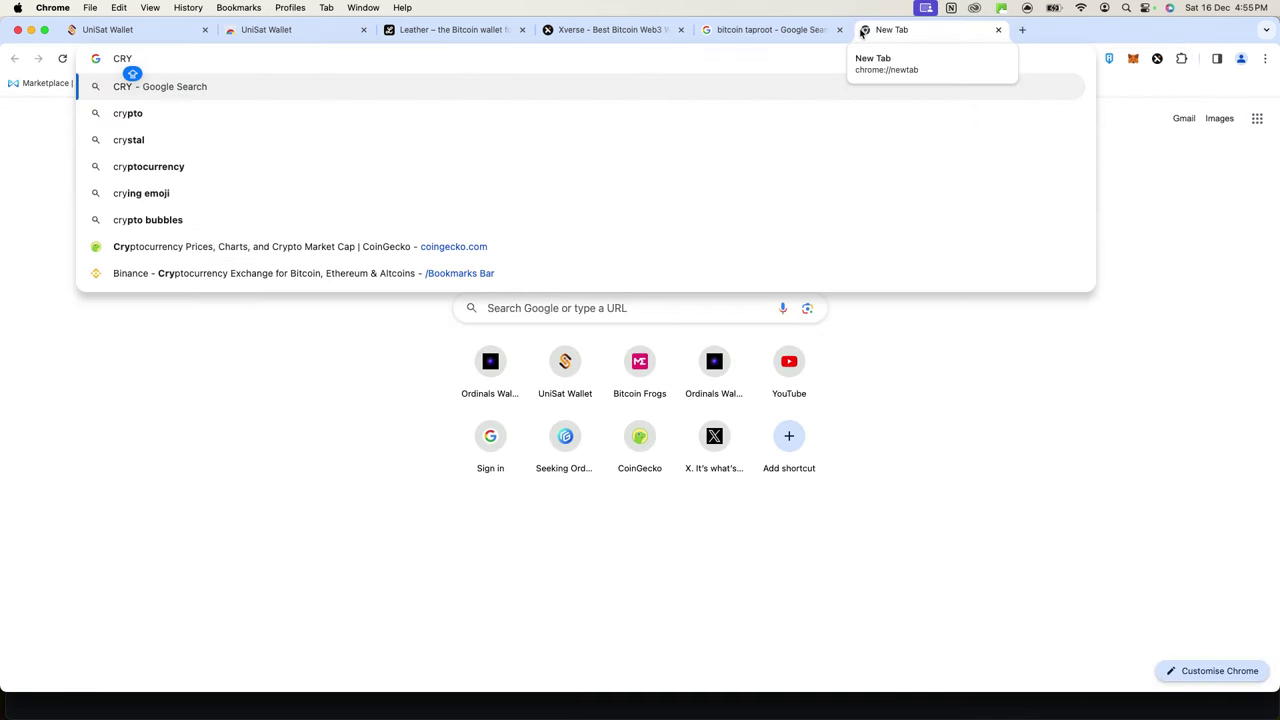
pyautogui.write('PTOUNIVERSITY')
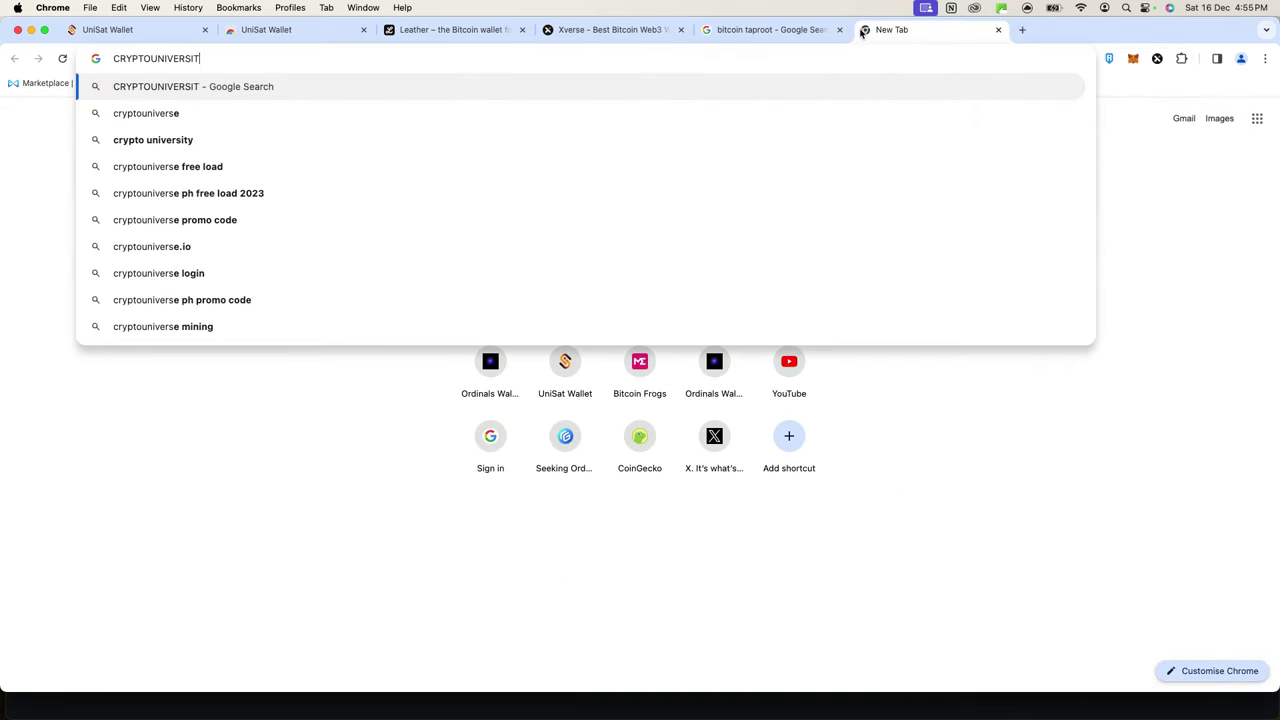
pyautogui.press('Return')
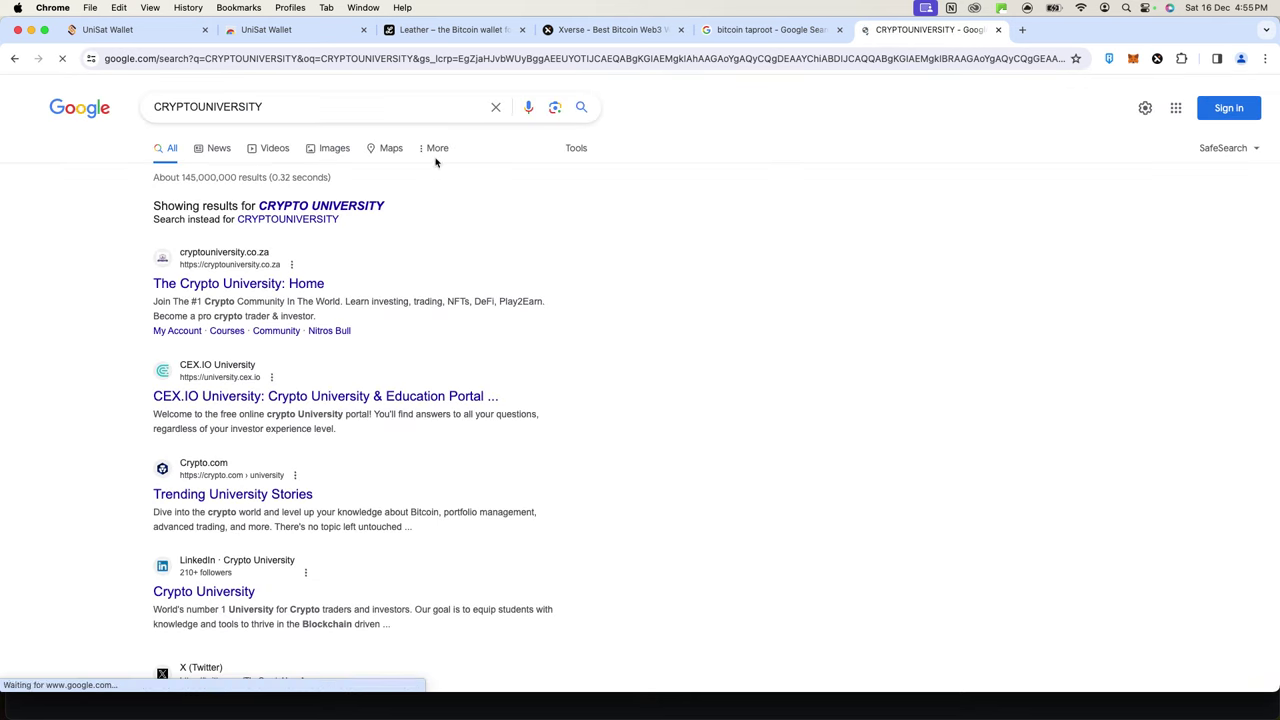
pyautogui.click(15, 59)
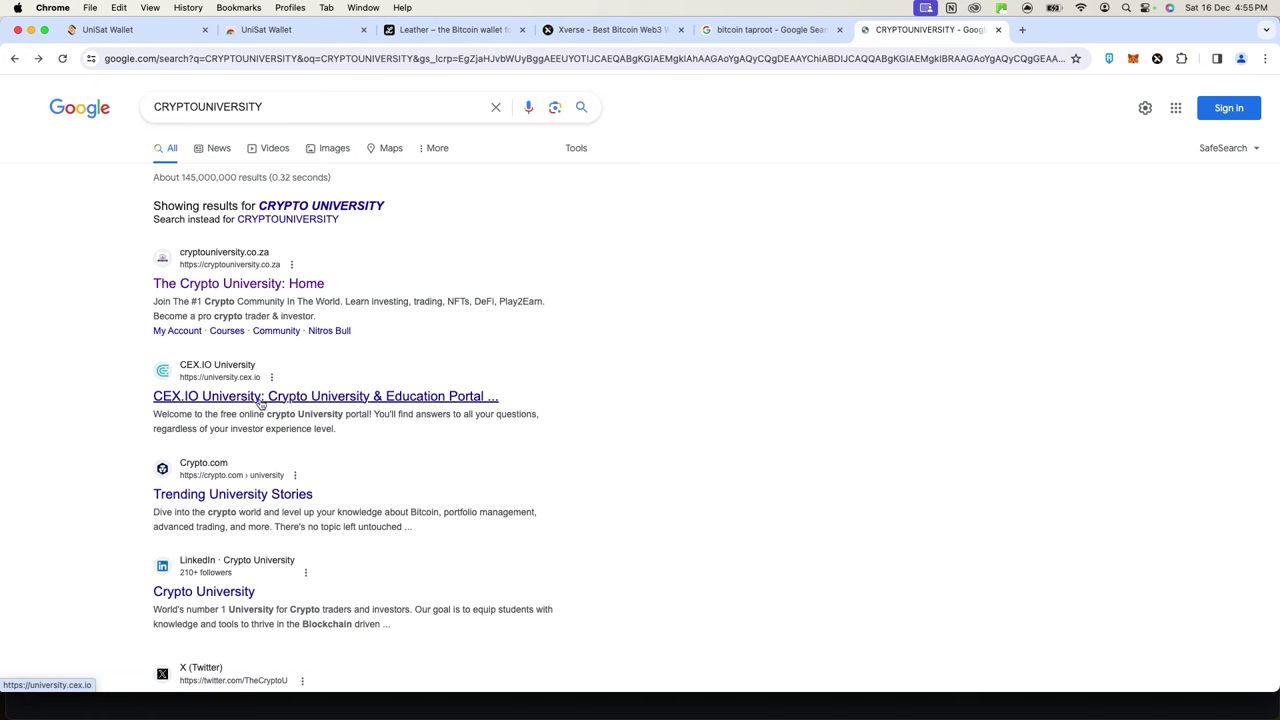
pyautogui.scroll(-3, 306, 440)
pyautogui.scroll(4, 303, 437)
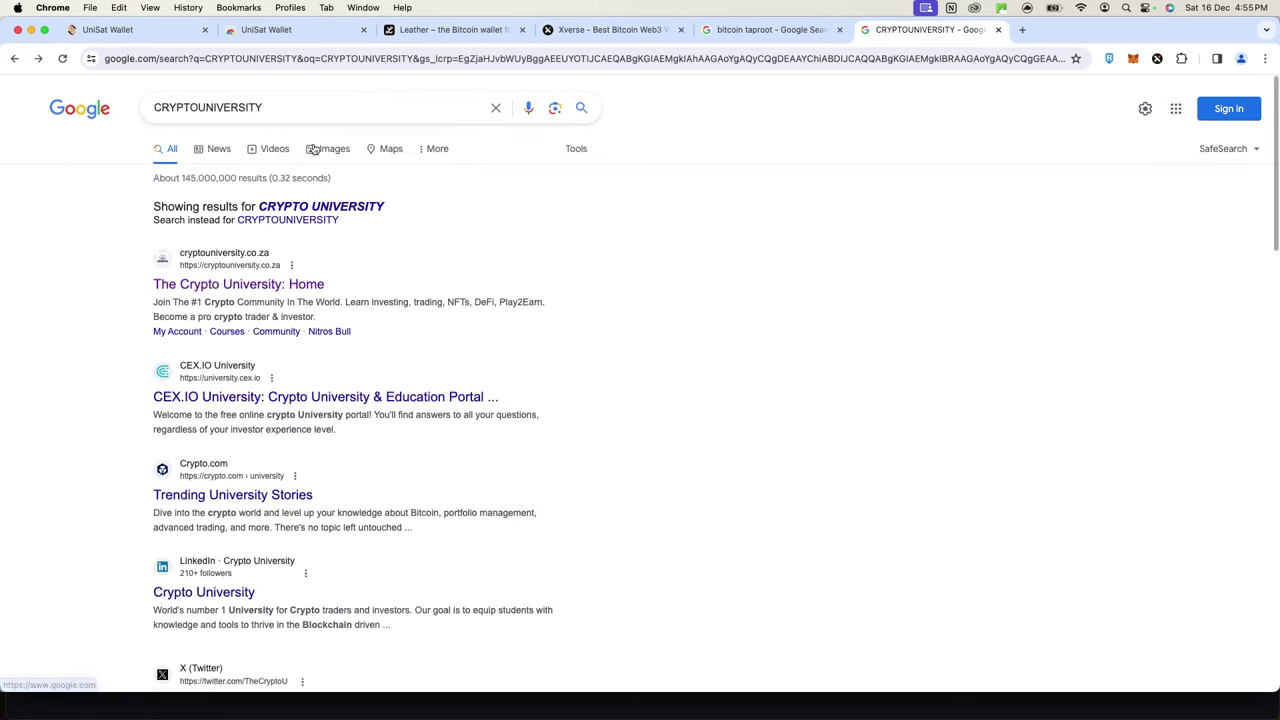
# Change the search to CRYPTO UNIVERSITY NETWORK and look through the results for the Crypto University website.
pyautogui.click(206, 105)
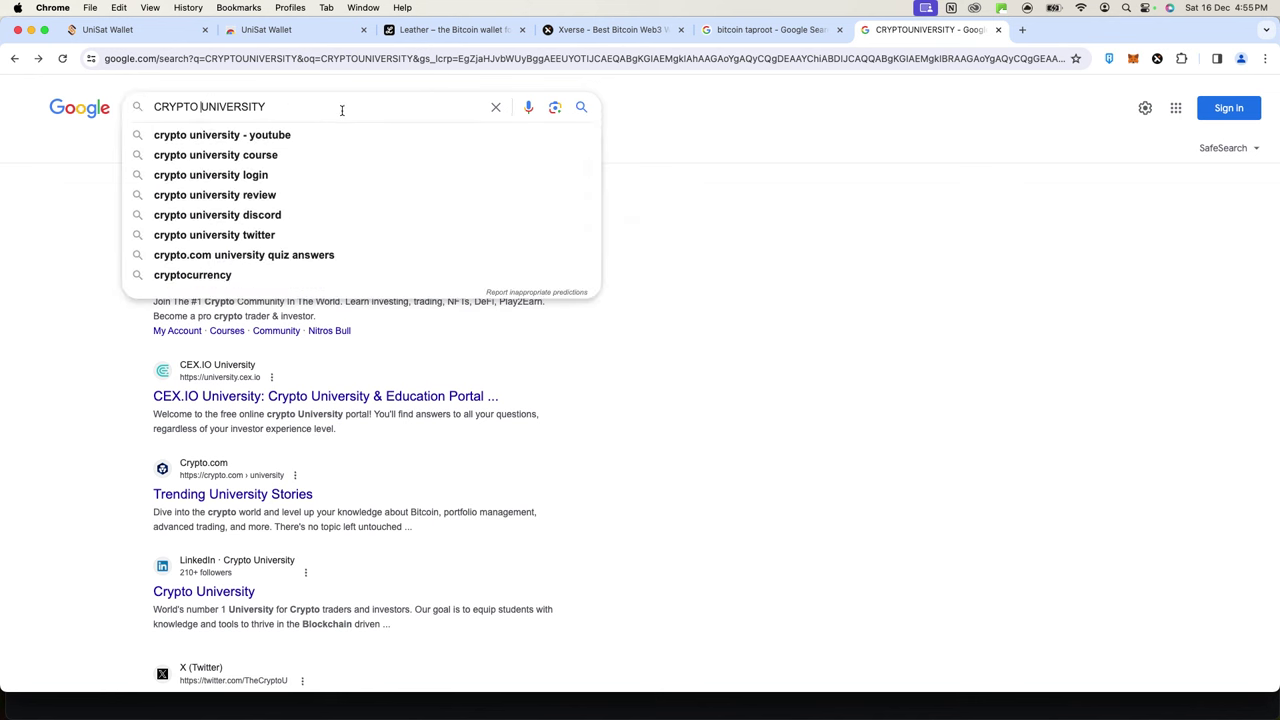
pyautogui.click(294, 112)
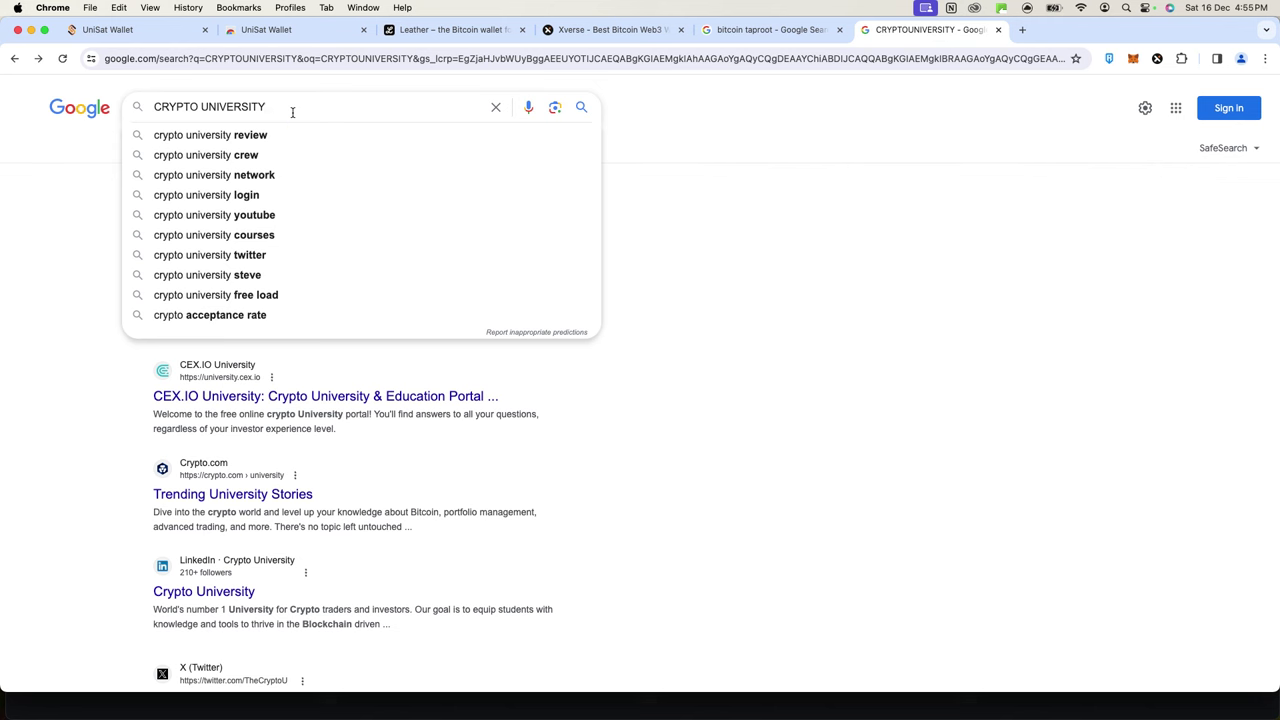
pyautogui.write('NETW')
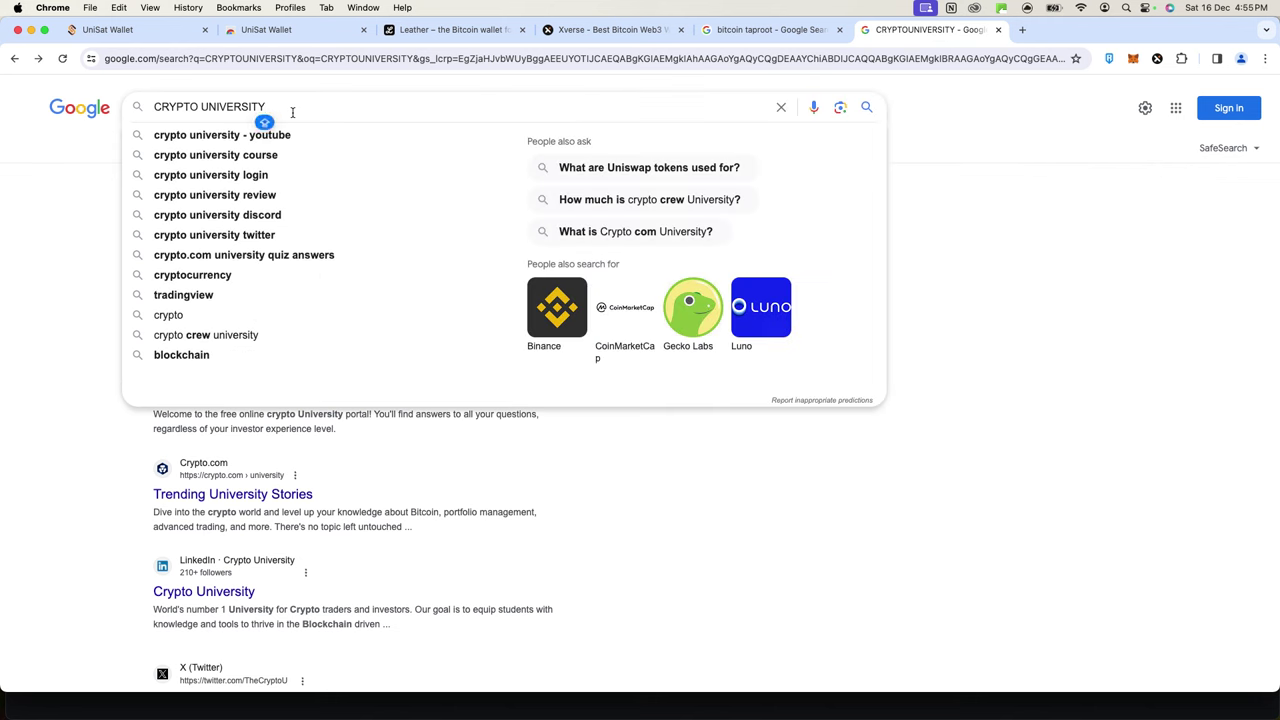
pyautogui.write('ORK')
pyautogui.press('Return')
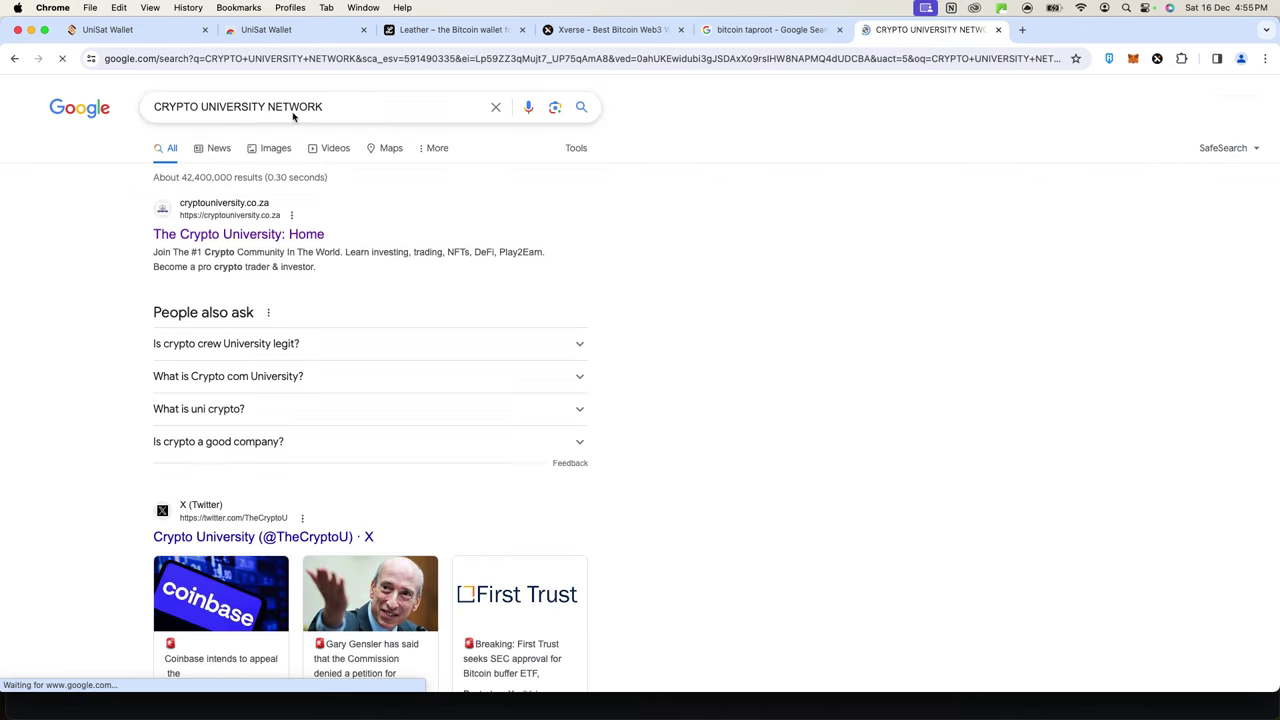
pyautogui.scroll(-8, 323, 341)
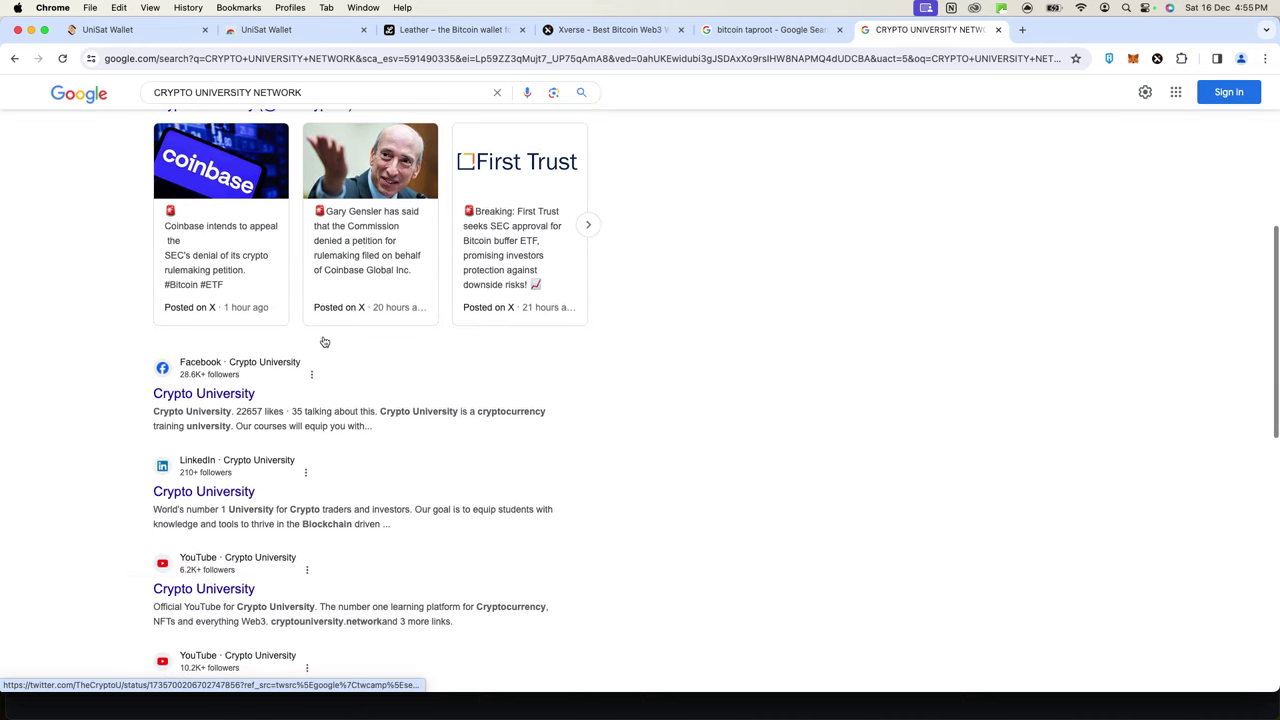
pyautogui.scroll(-10, 323, 341)
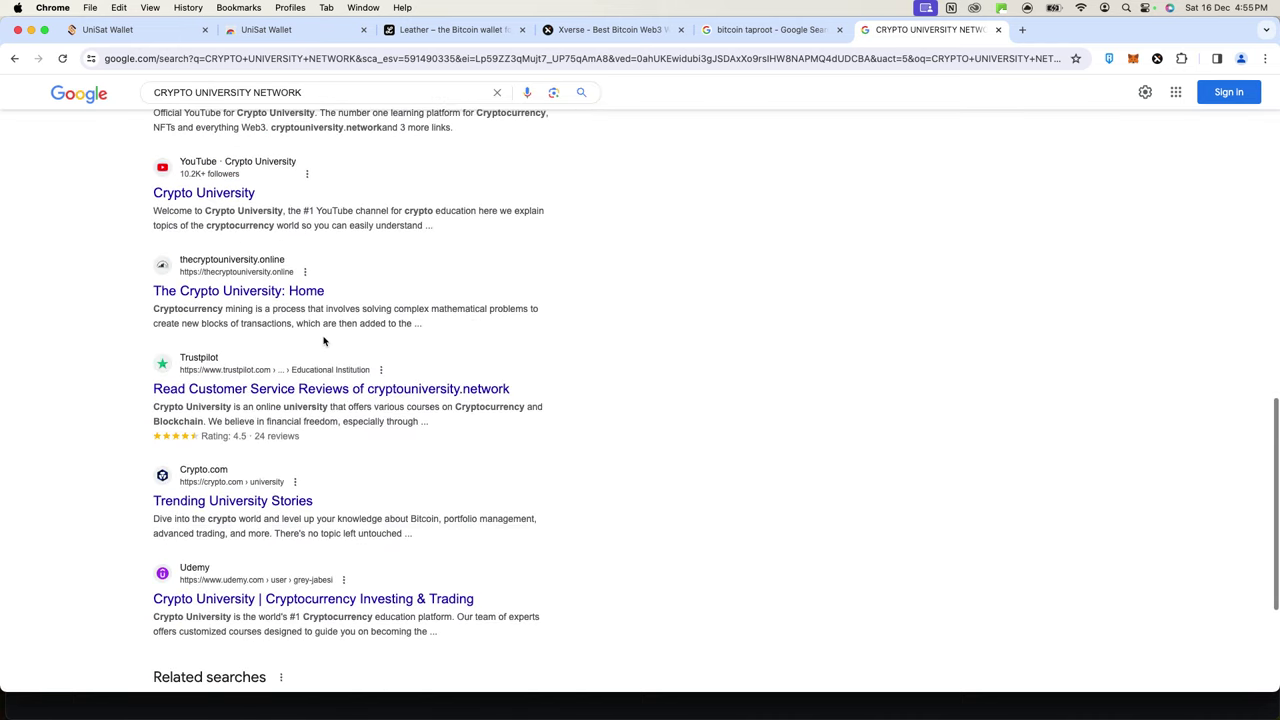
pyautogui.scroll(-10, 323, 341)
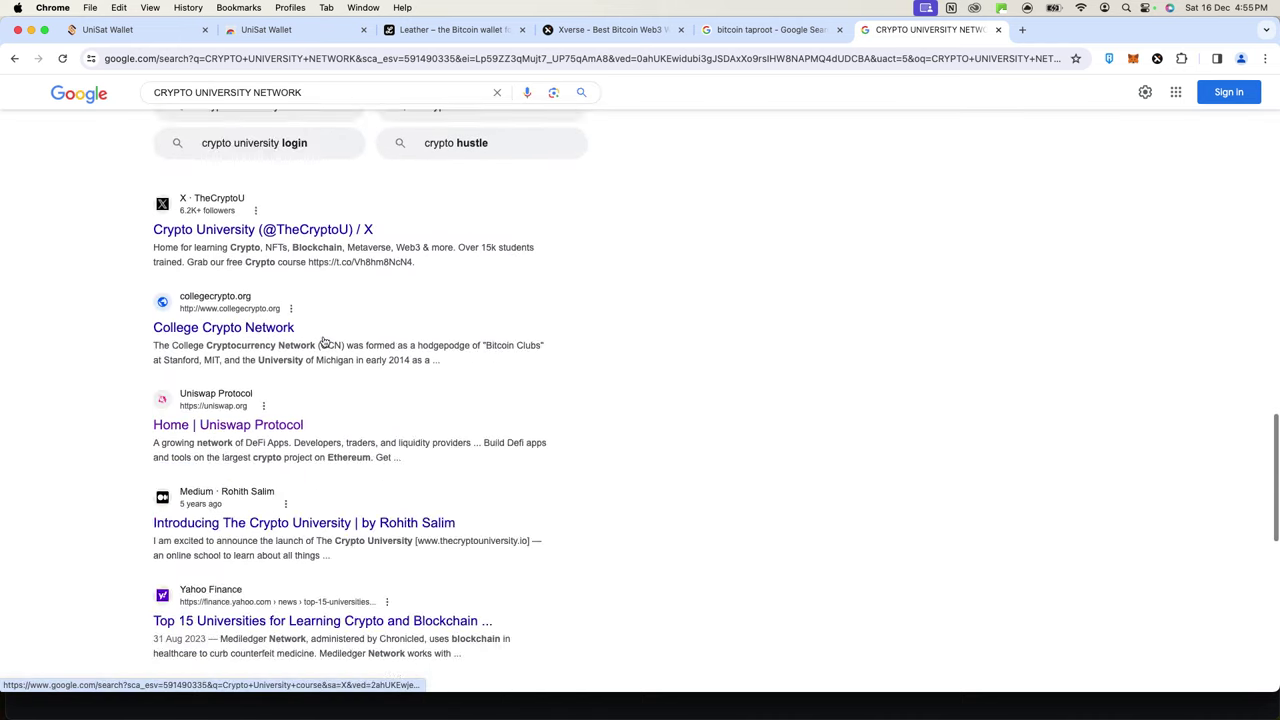
pyautogui.scroll(-10, 323, 341)
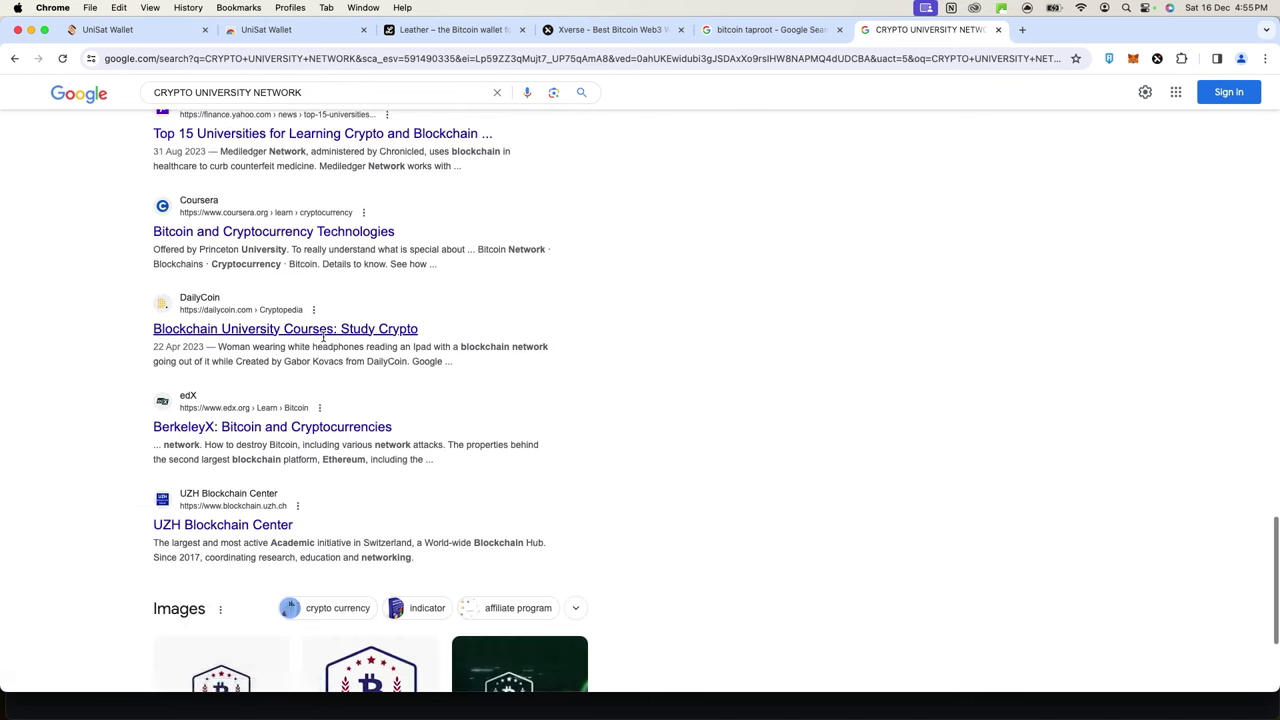
pyautogui.scroll(20, 323, 339)
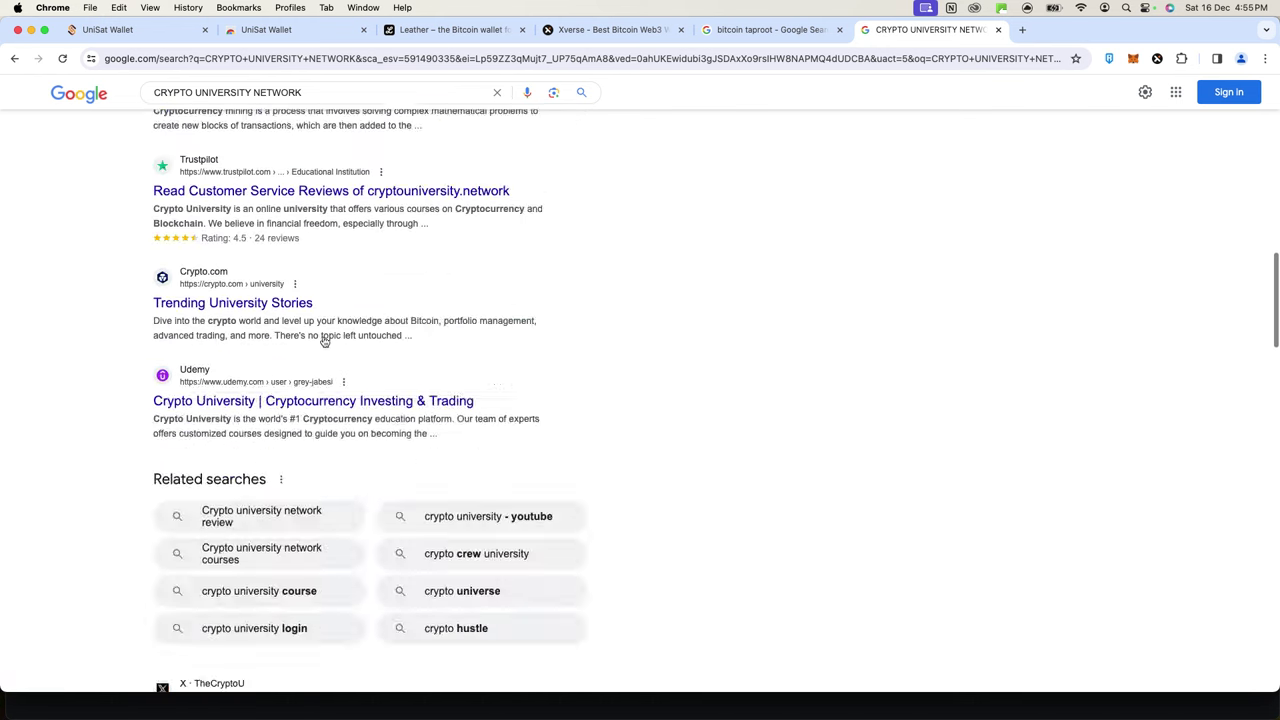
# Try a search for the site address, entered as cRYOTOUNIVERSITY.NETWORK.
pyautogui.click(346, 97)
pyautogui.press('super+a')
pyautogui.write('c')
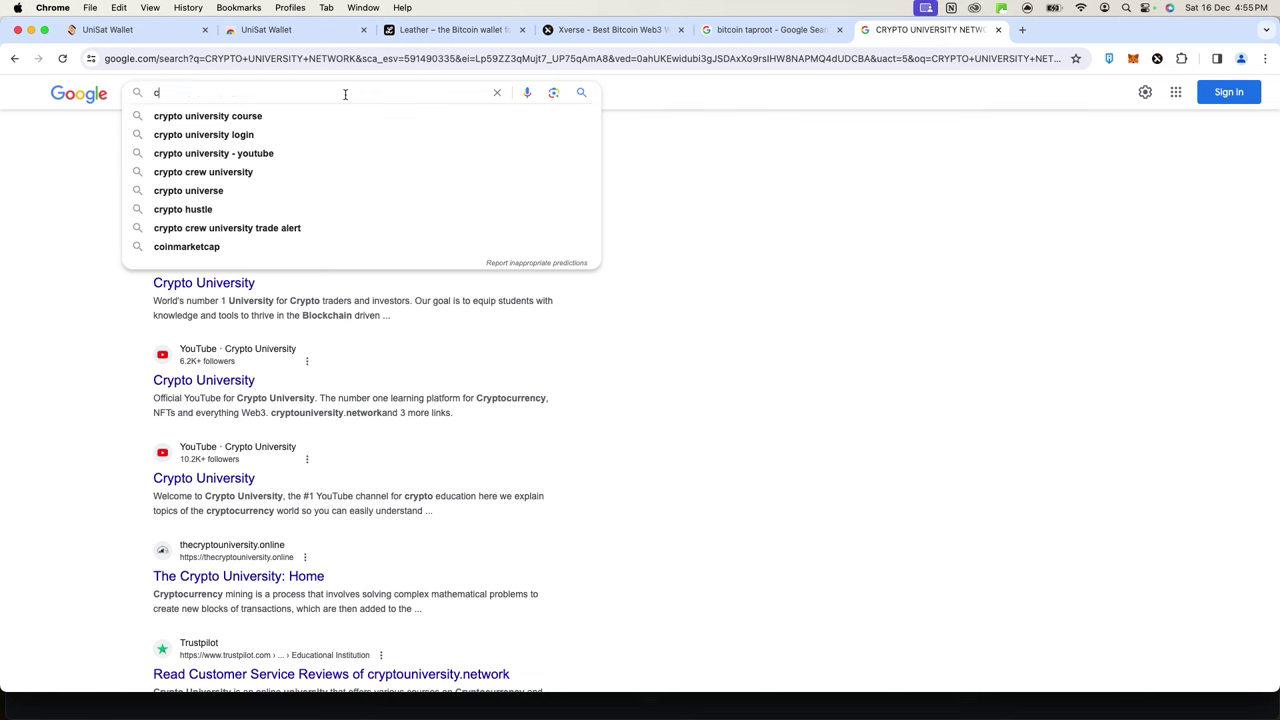
pyautogui.write('RYPTOUNIVERSI')
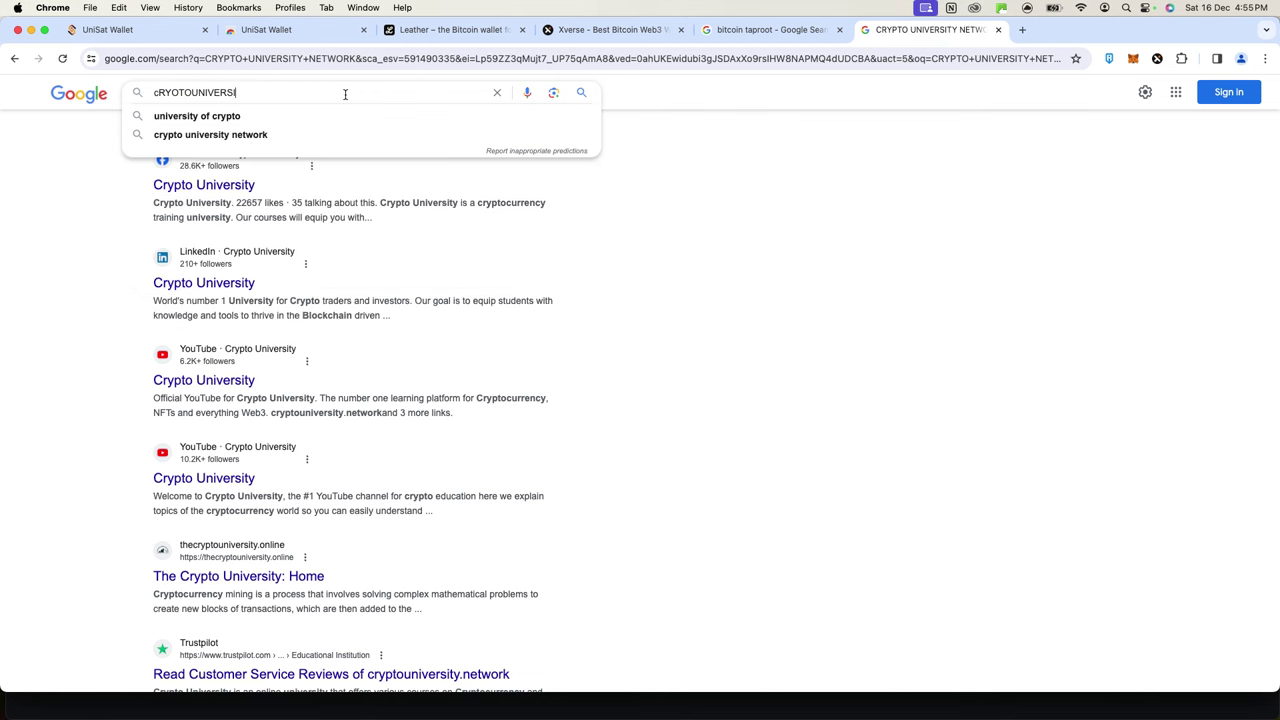
pyautogui.write('TY.NETWORK')
pyautogui.press('Return')
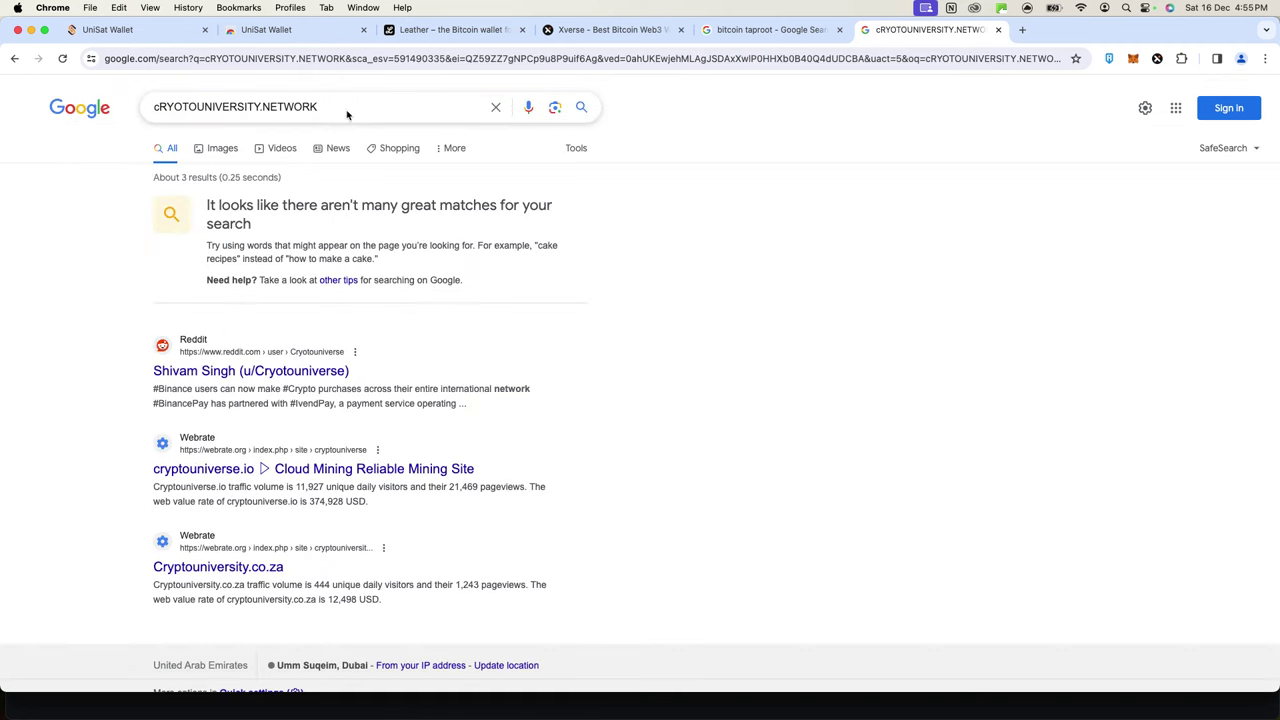
# Replace the query with CRYPTOUNIVERSITY.NETWORK, correcting the spelling of NETWORK, and run the search.
pyautogui.moveTo(322, 106); pyautogui.dragTo(152, 105)
pyautogui.press('BackSpace')
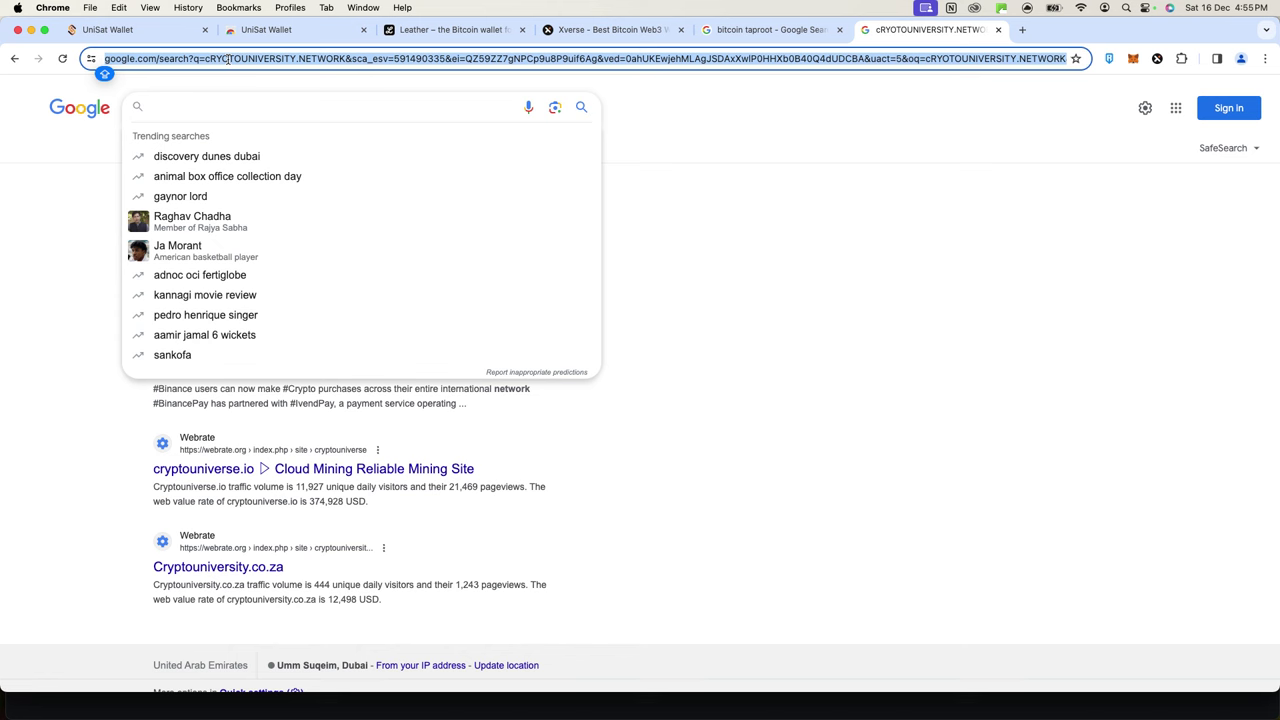
pyautogui.write('CRYPTOUNIVER')
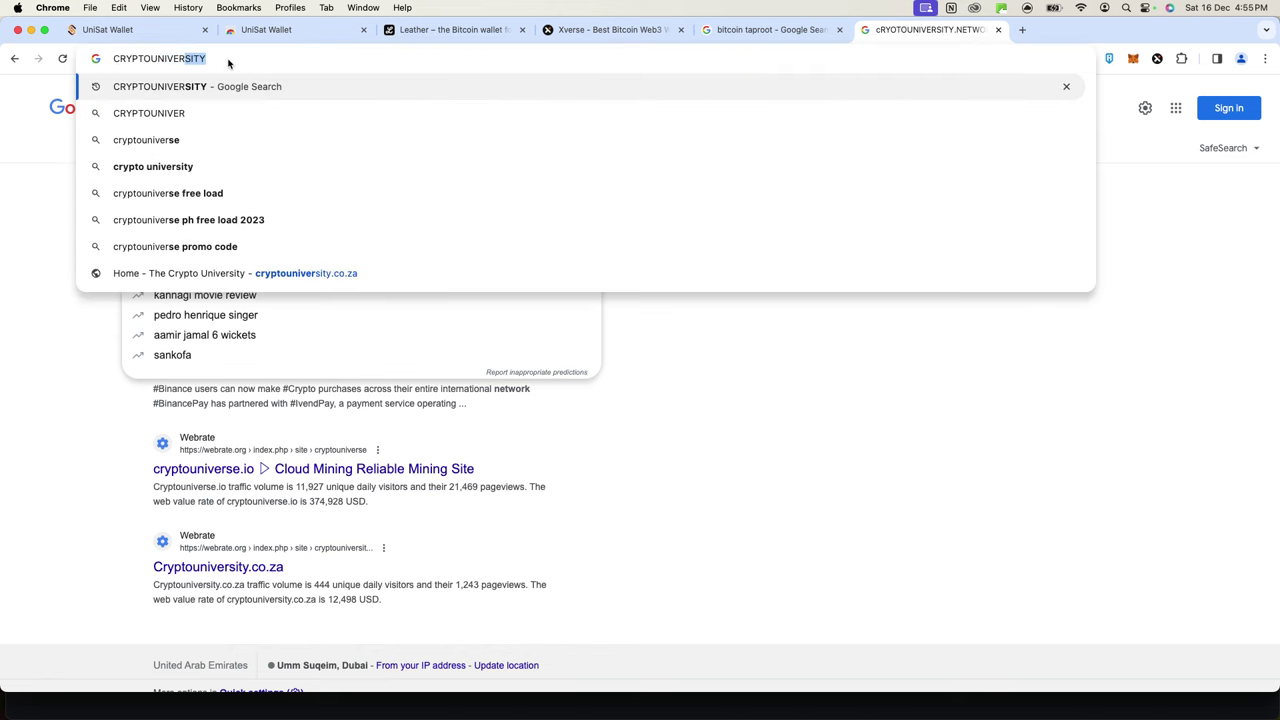
pyautogui.write('SITY.')
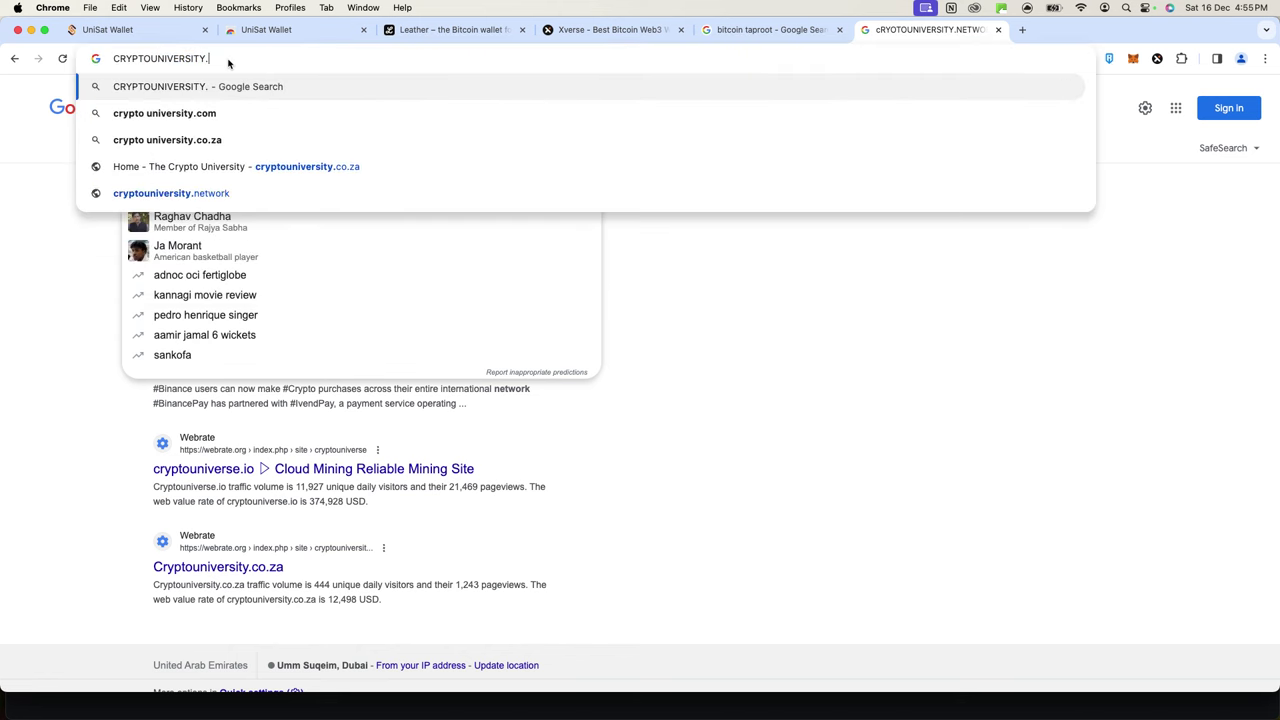
pyautogui.write('NETORK')
pyautogui.press('Return')
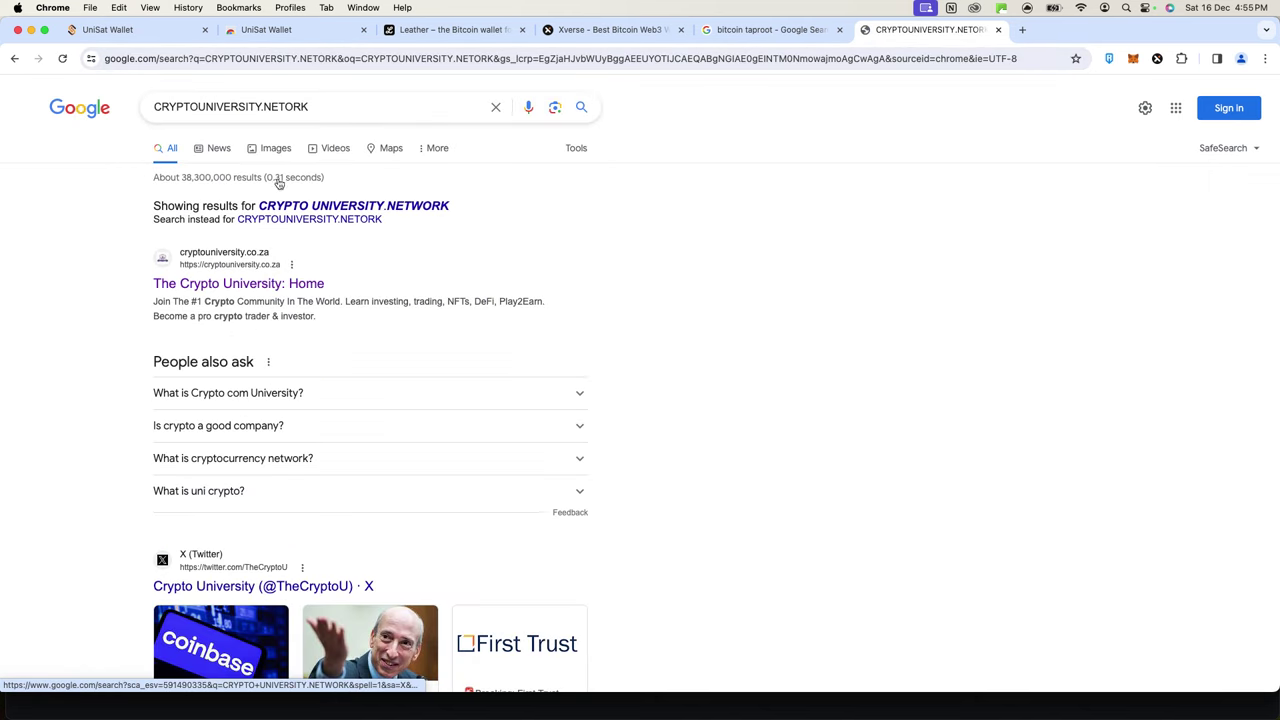
pyautogui.click(288, 107)
pyautogui.write('W')
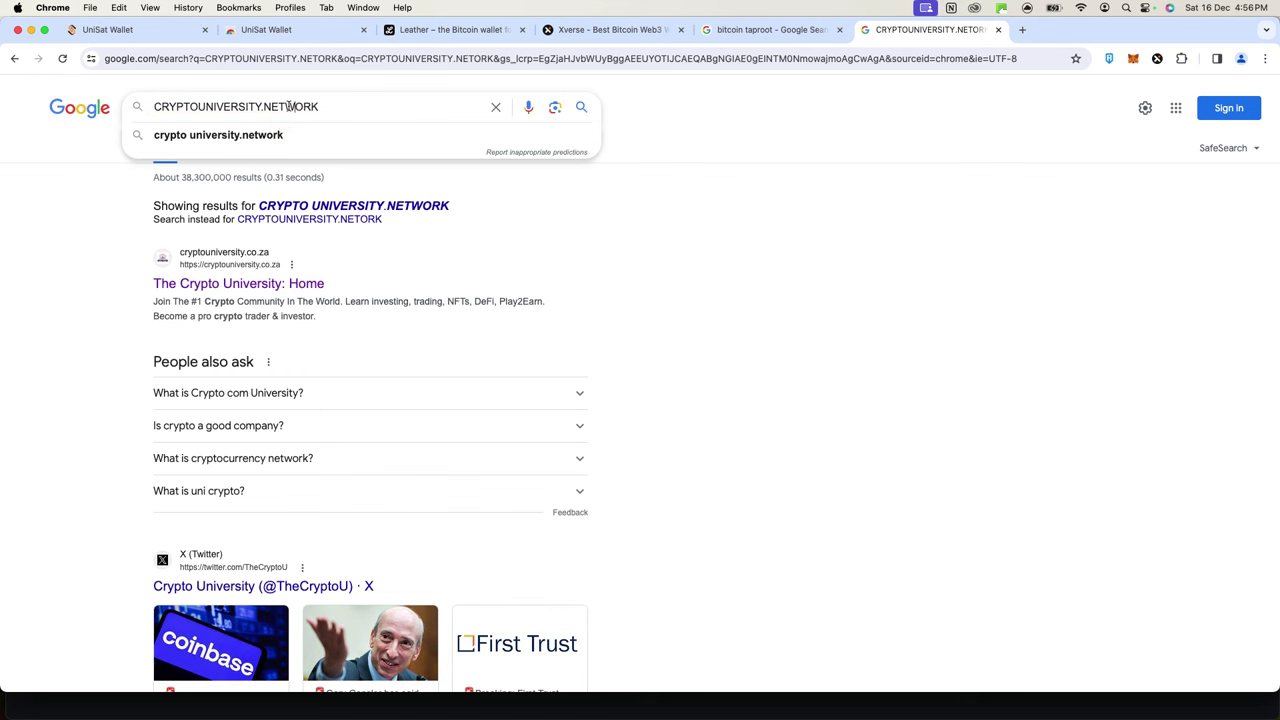
pyautogui.press('Return')
# Open the cryptouniversity.network site from the search results and go to its AlphaGroup membership page.
pyautogui.moveTo(338, 109); pyautogui.dragTo(152, 108)
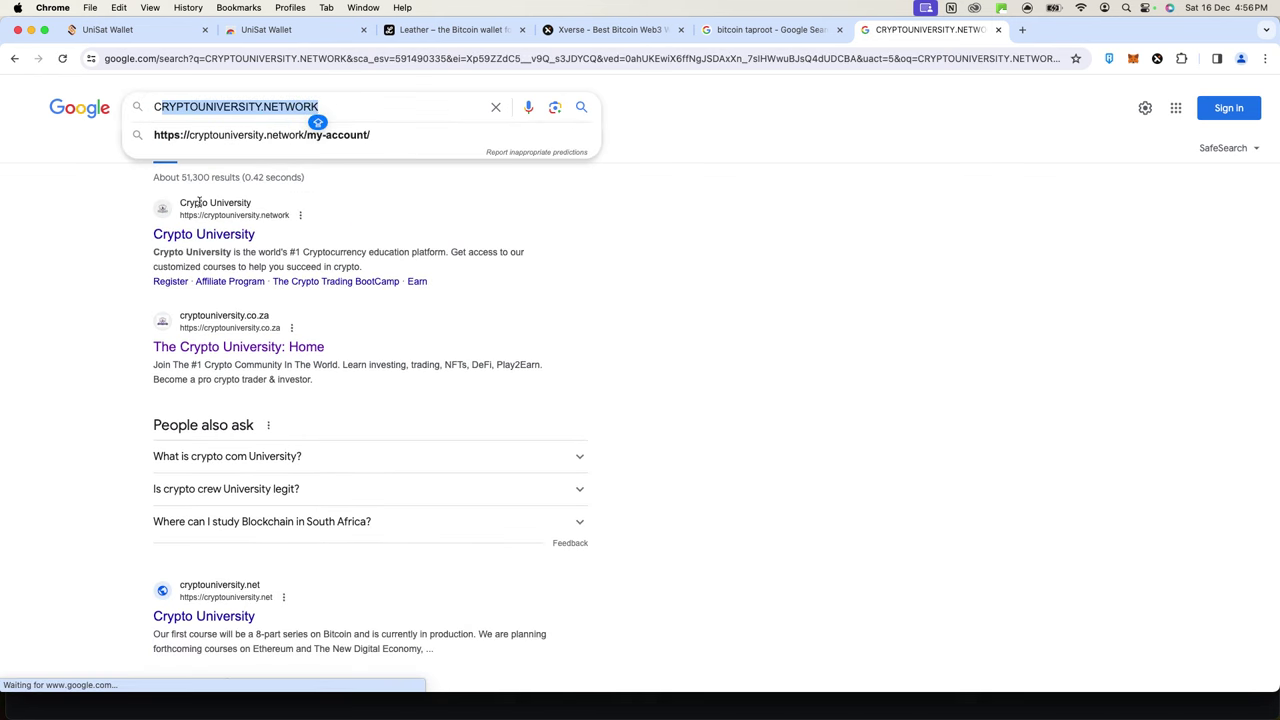
pyautogui.click(204, 234)
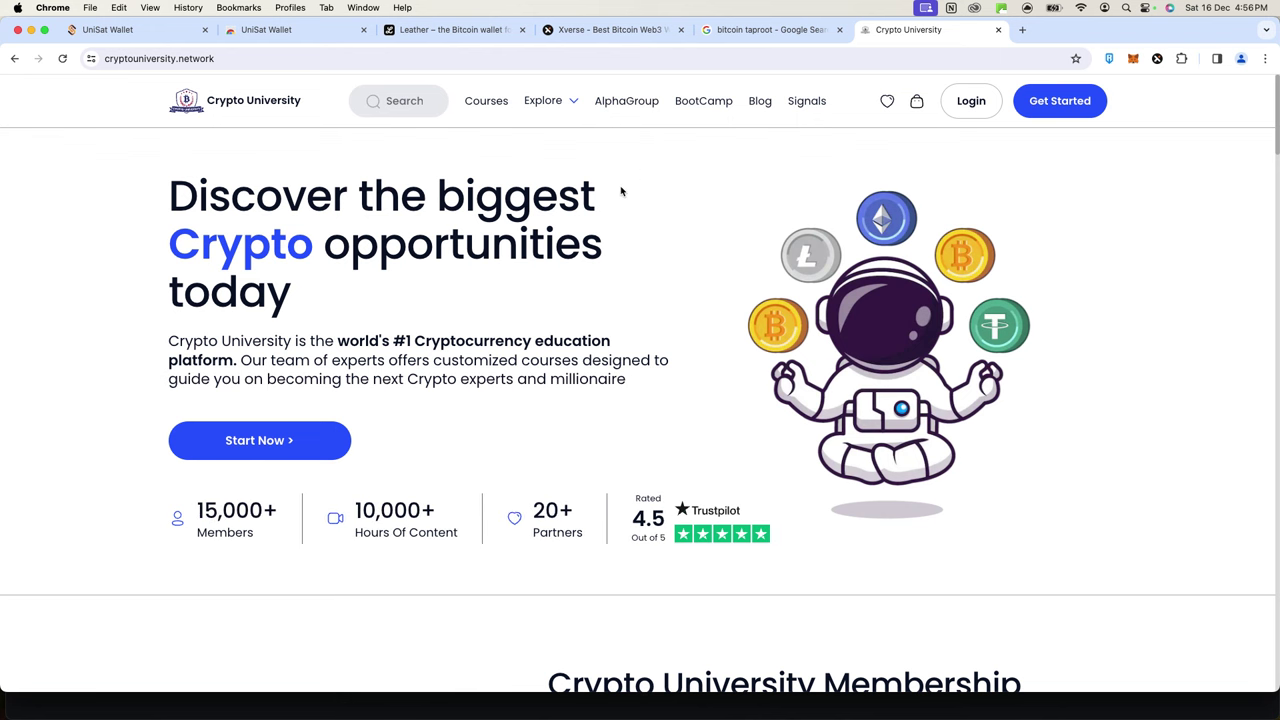
pyautogui.click(634, 103)
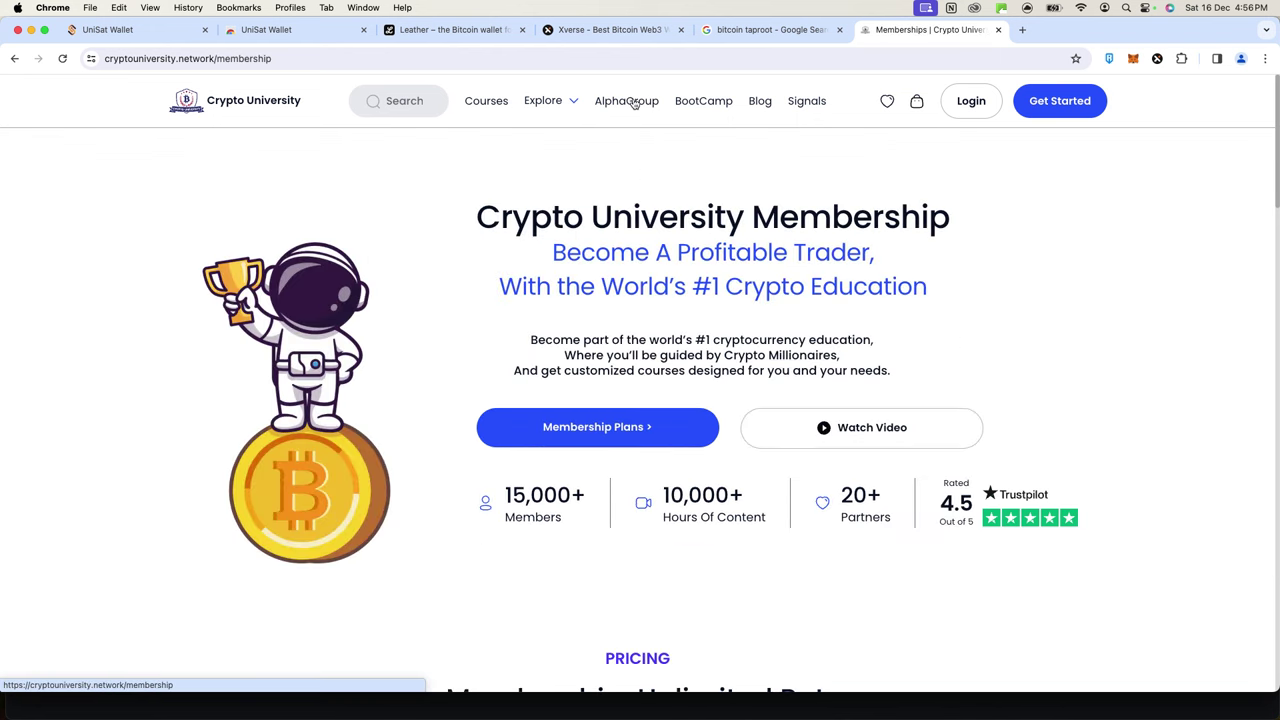